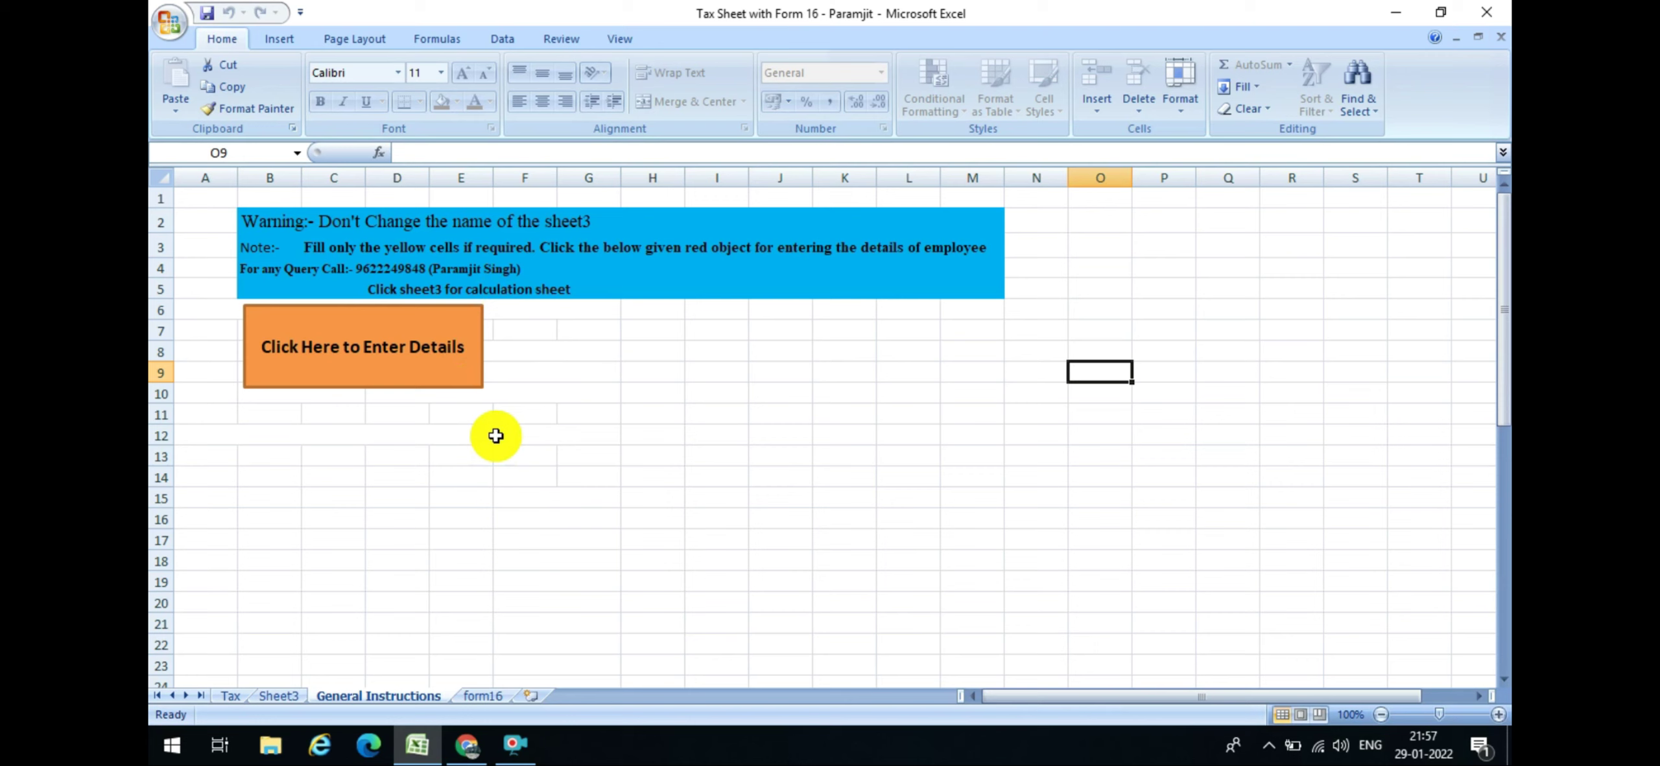
Open the Employee Detail Form and view the Employee Type options without choosing one
{"action": "left_click", "coordinate": [411, 366]}
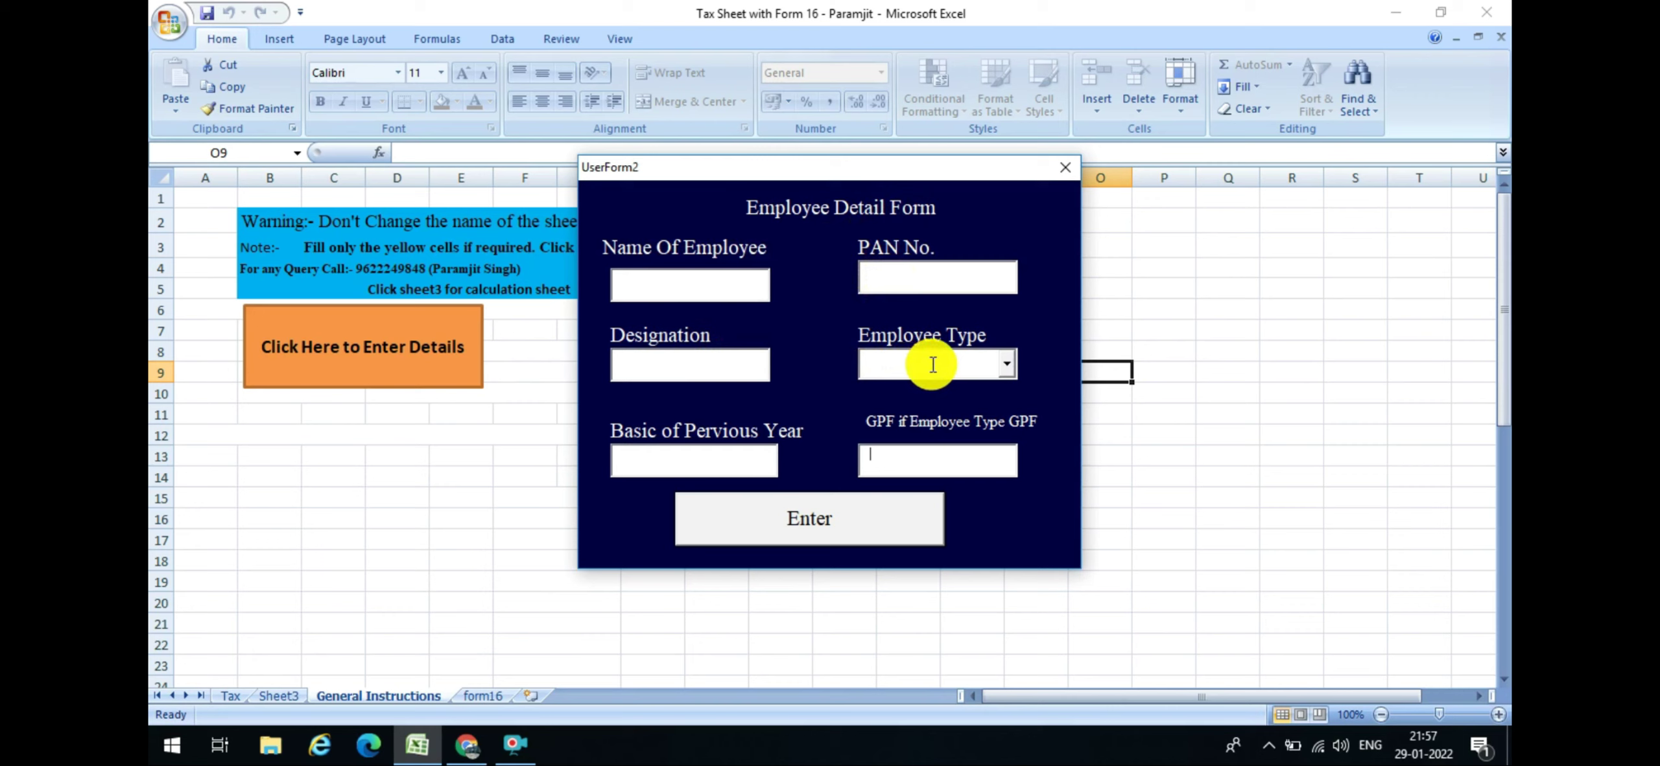
{"action": "left_click", "coordinate": [1010, 369]}
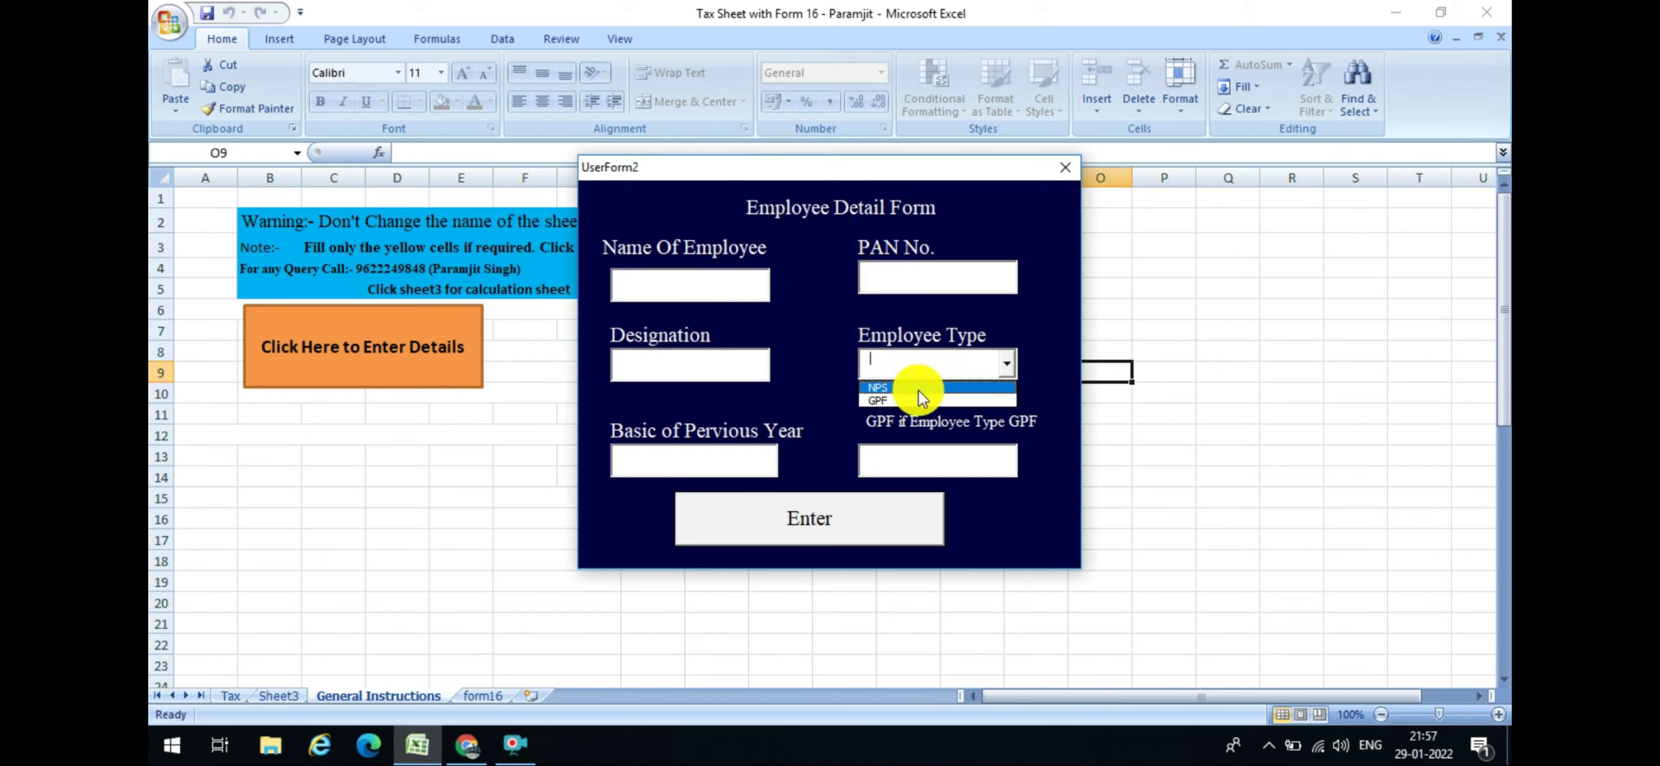
{"action": "left_click", "coordinate": [715, 459]}
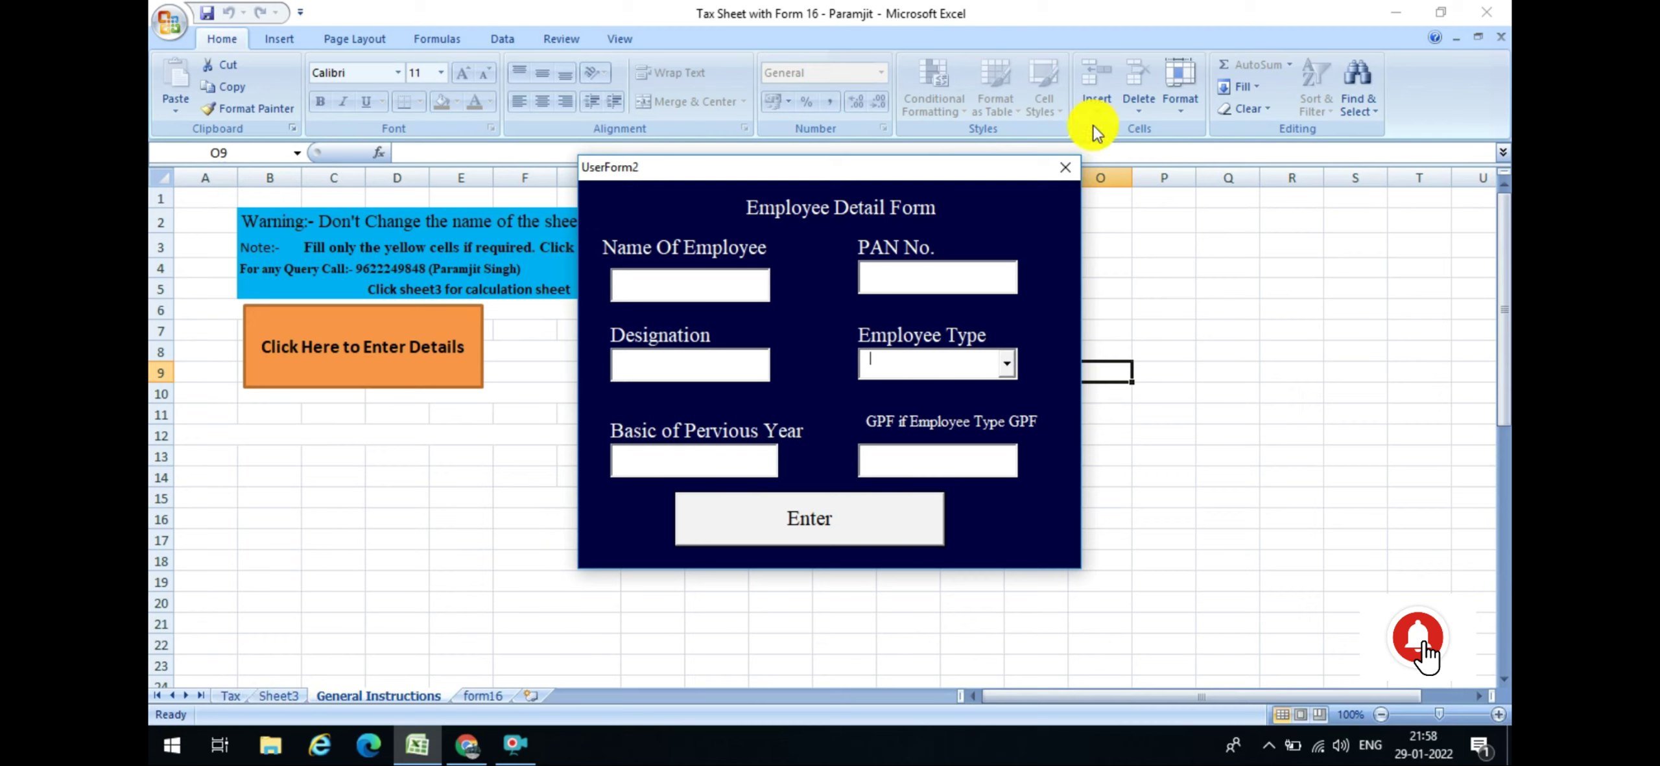
Close the employee form and scroll the Tax sheet to its calculation, showing total tax payable 0
{"action": "left_click", "coordinate": [1064, 167]}
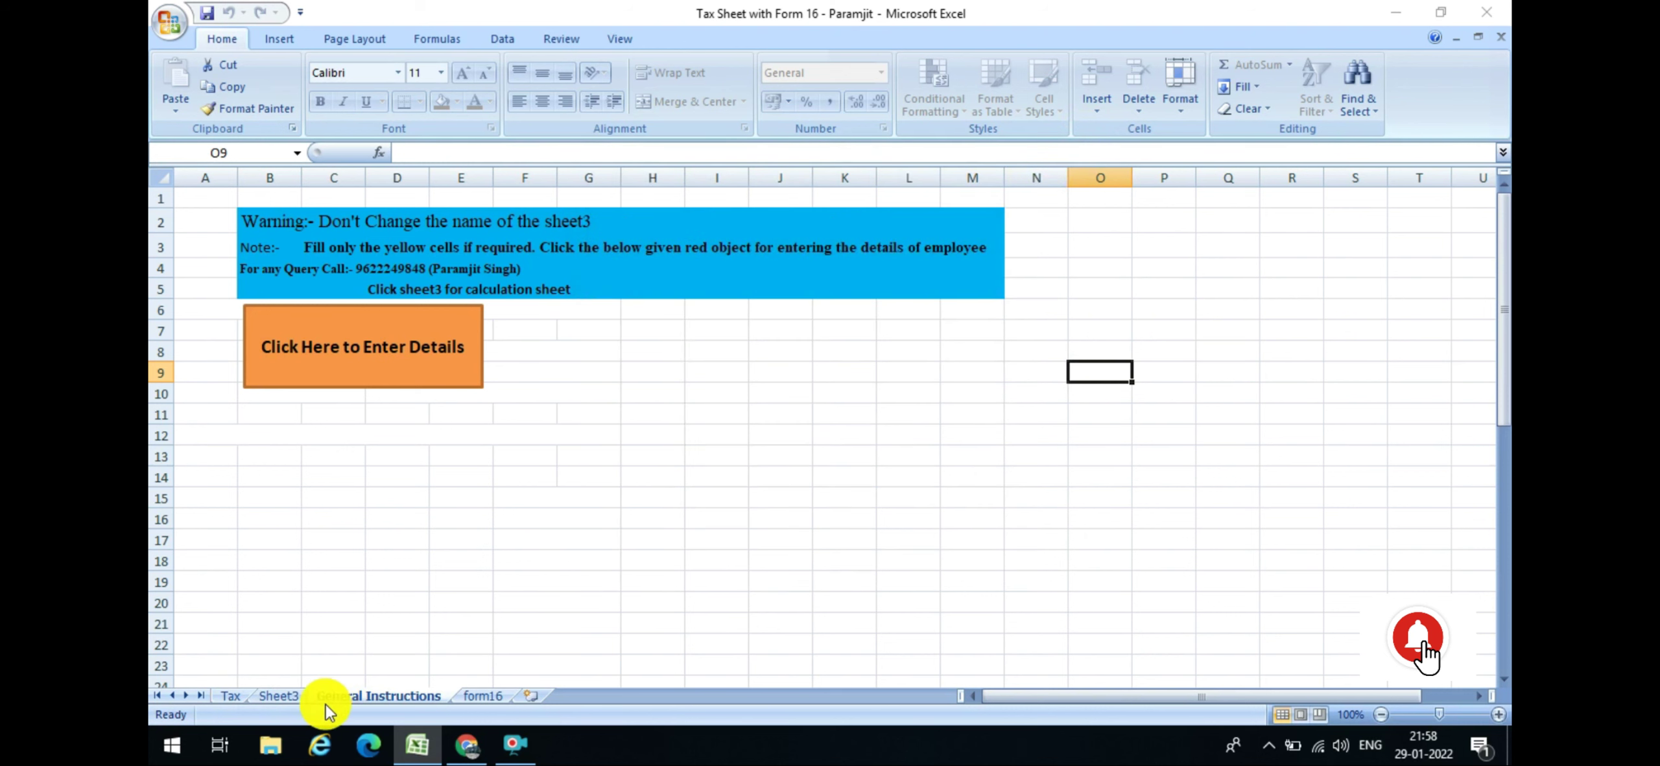
{"action": "left_click", "coordinate": [271, 697]}
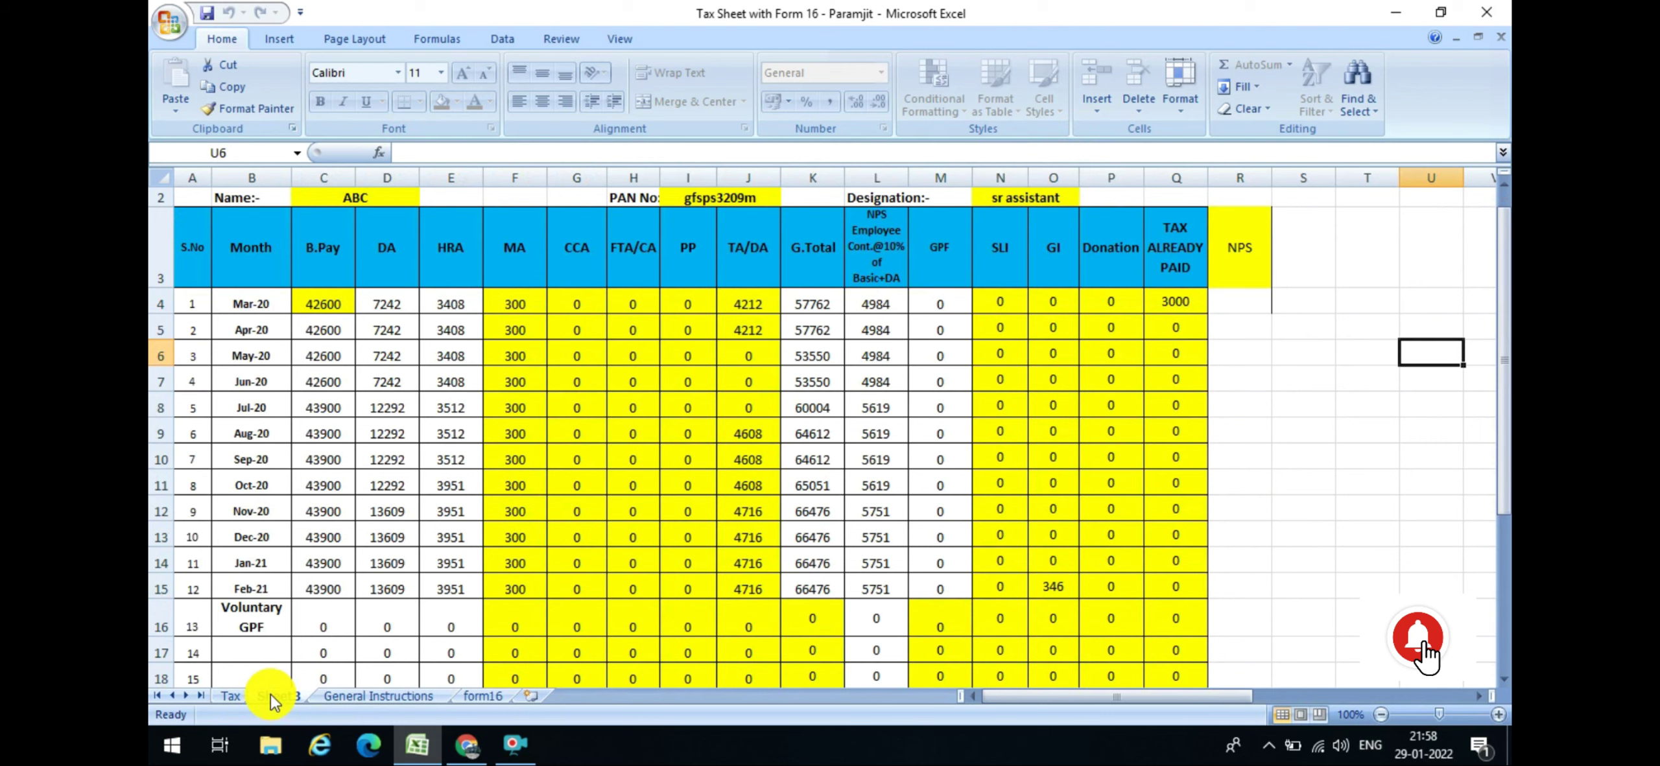
{"action": "left_click", "coordinate": [235, 697]}
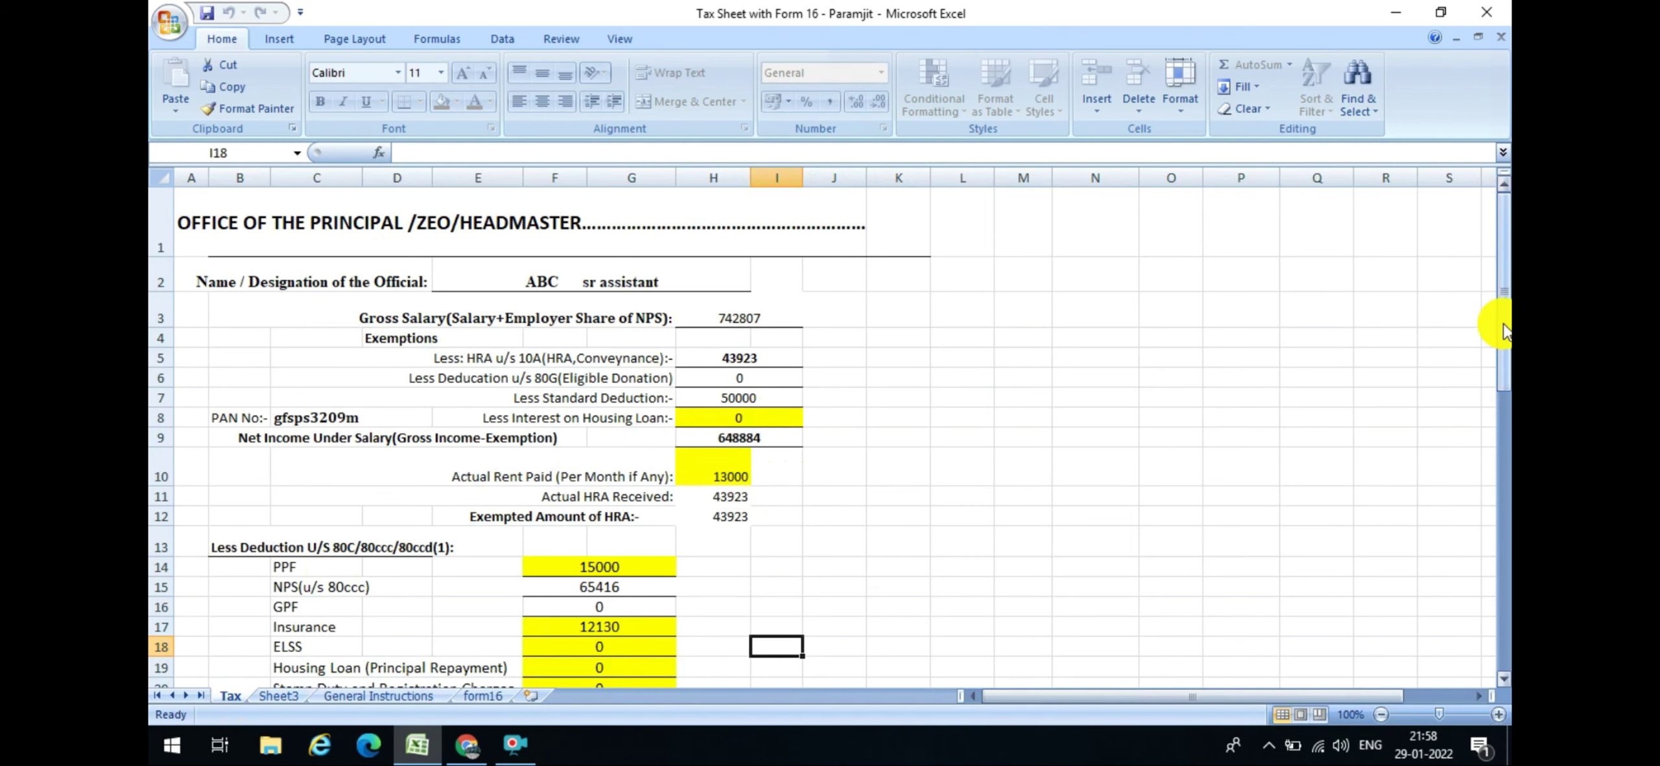
{"action": "left_click_drag", "start_coordinate": [1505, 327], "coordinate": [1504, 500]}
Enter 2106 as the April-20 TA/DA amount in J5 on Sheet3
{"action": "left_click", "coordinate": [278, 696]}
{"action": "left_click", "coordinate": [748, 203]}
{"action": "type", "text": "2106"}
{"action": "mouse_move", "coordinate": [1503, 422]}
{"action": "left_mouse_down"}
{"action": "mouse_move", "coordinate": [1495, 464]}
{"action": "mouse_move", "coordinate": [1492, 431]}
{"action": "left_mouse_up"}
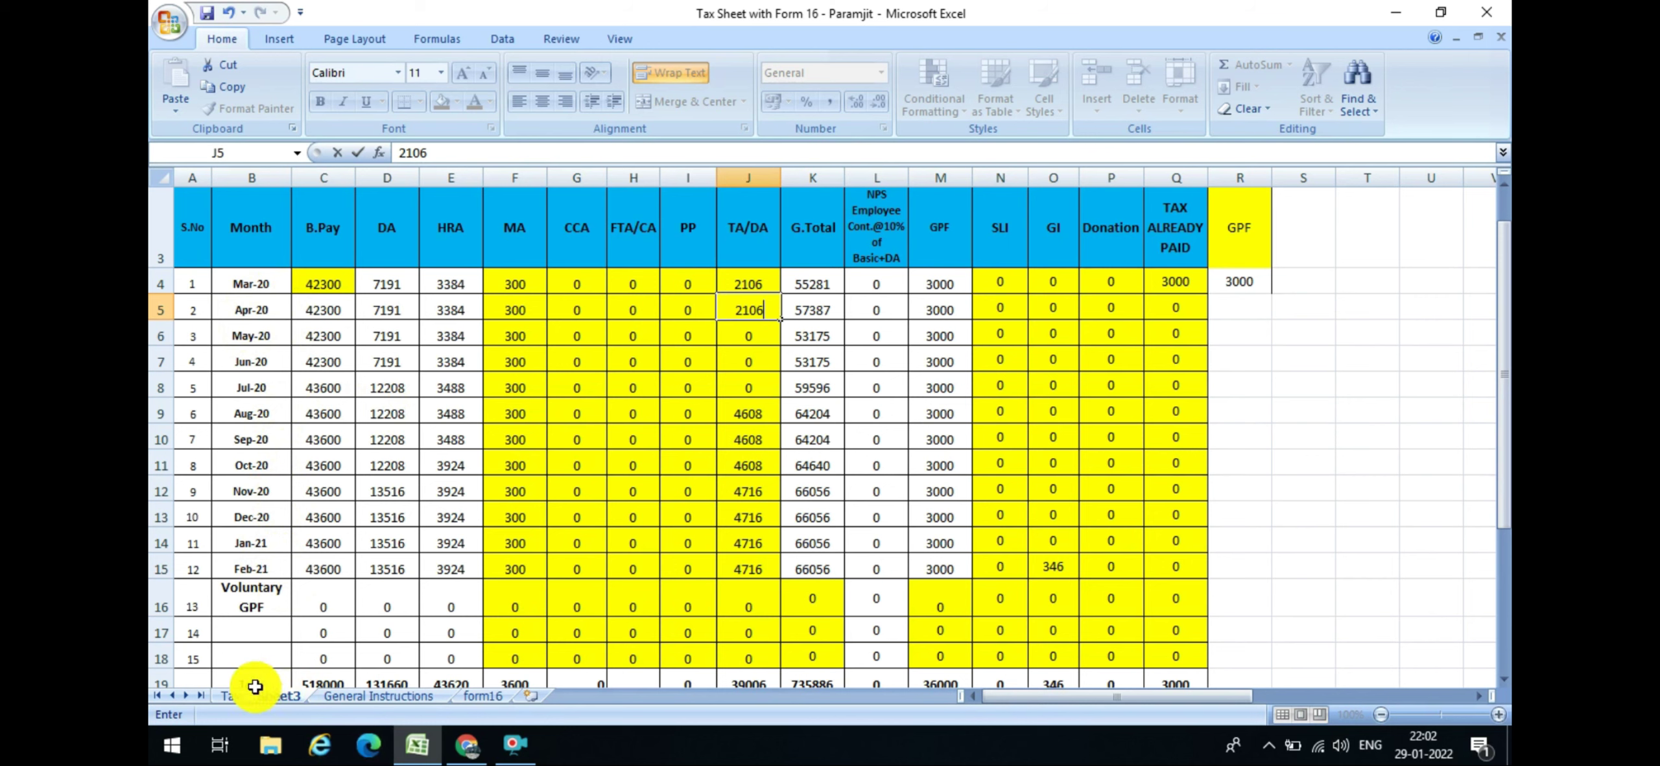
Commit the TA/DA entry and scroll the Tax sheet up to check total tax payable 19454
{"action": "left_click", "coordinate": [233, 696]}
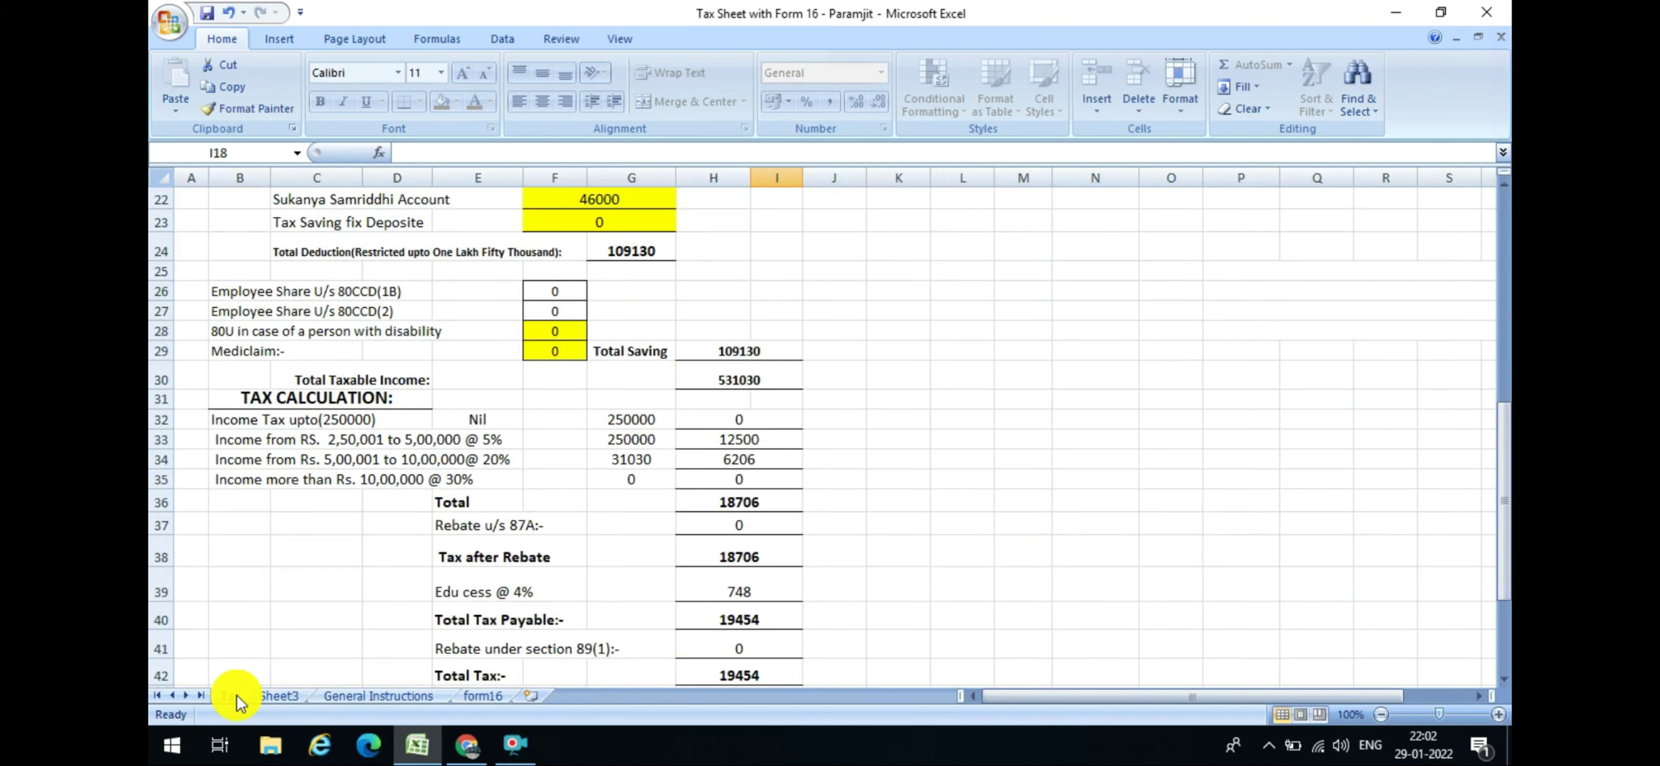
{"action": "left_click_drag", "start_coordinate": [1503, 428], "coordinate": [1505, 227]}
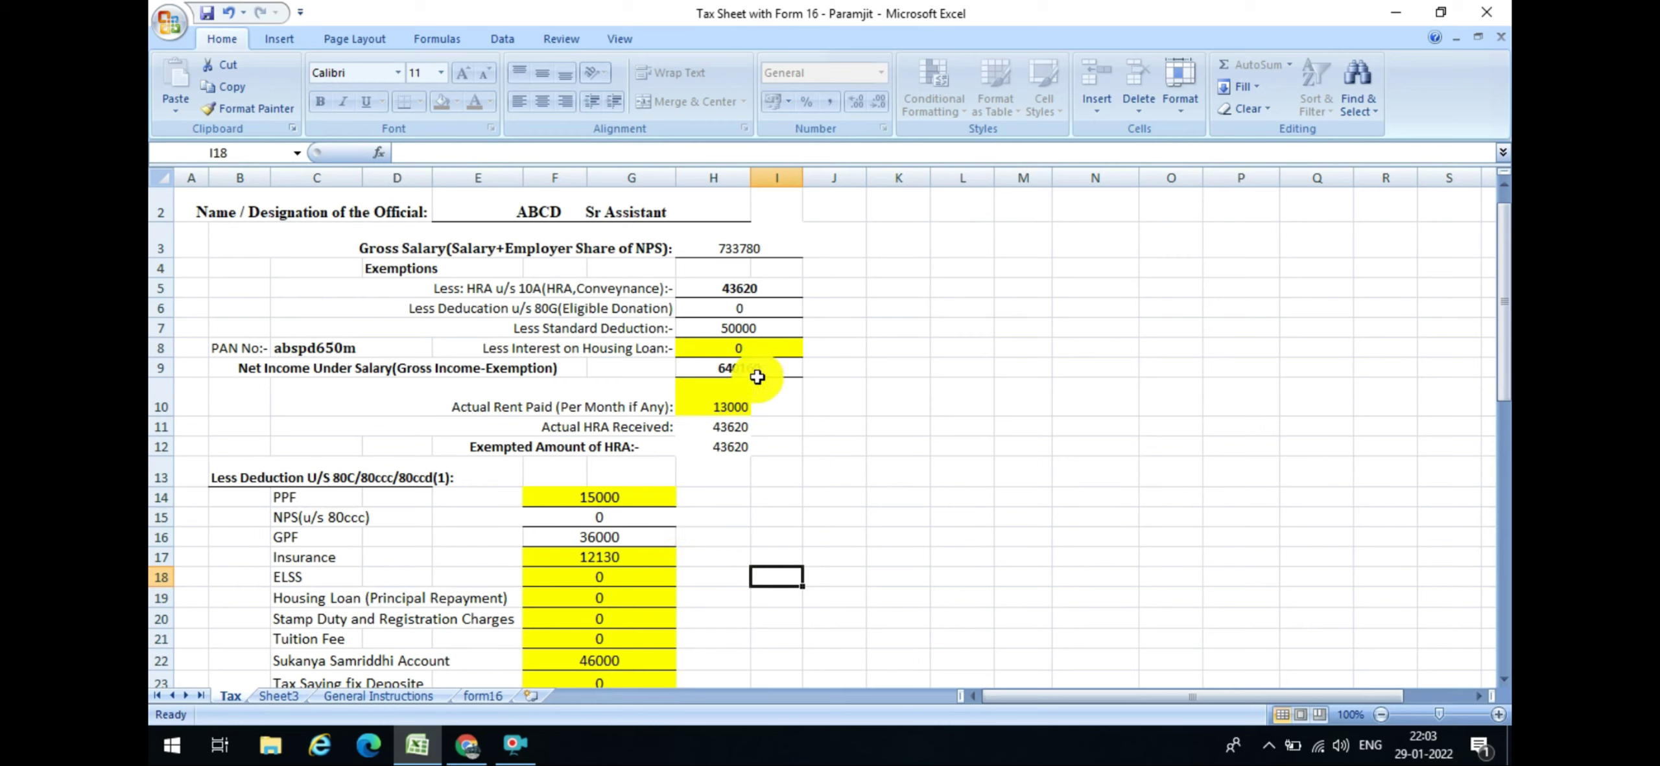
Enter 7000 as actual rent paid in H10, making the HRA exemption 32200
{"action": "left_click", "coordinate": [730, 404]}
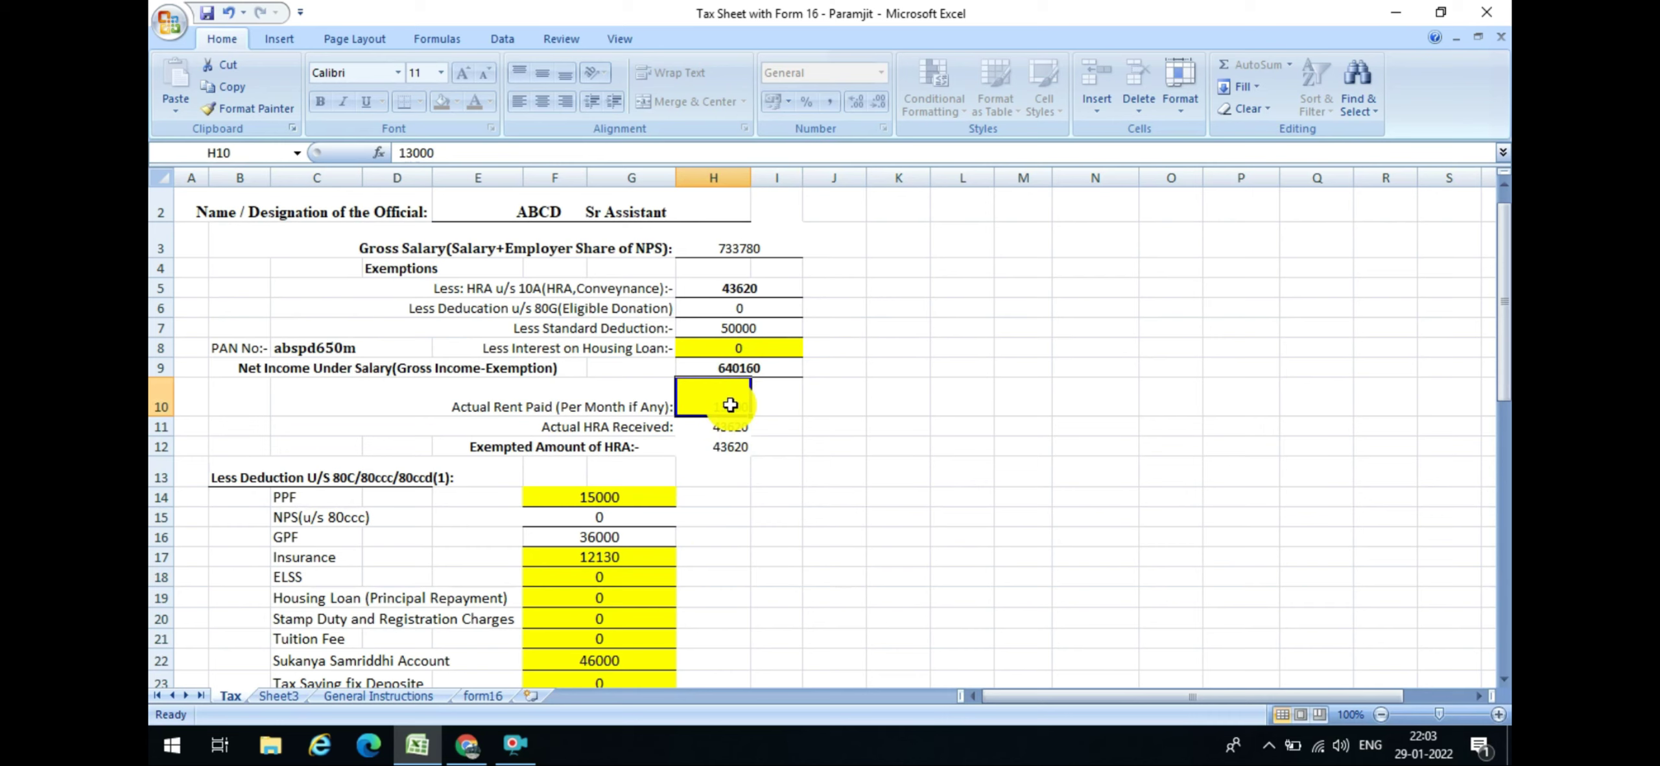
{"action": "type", "text": "0"}
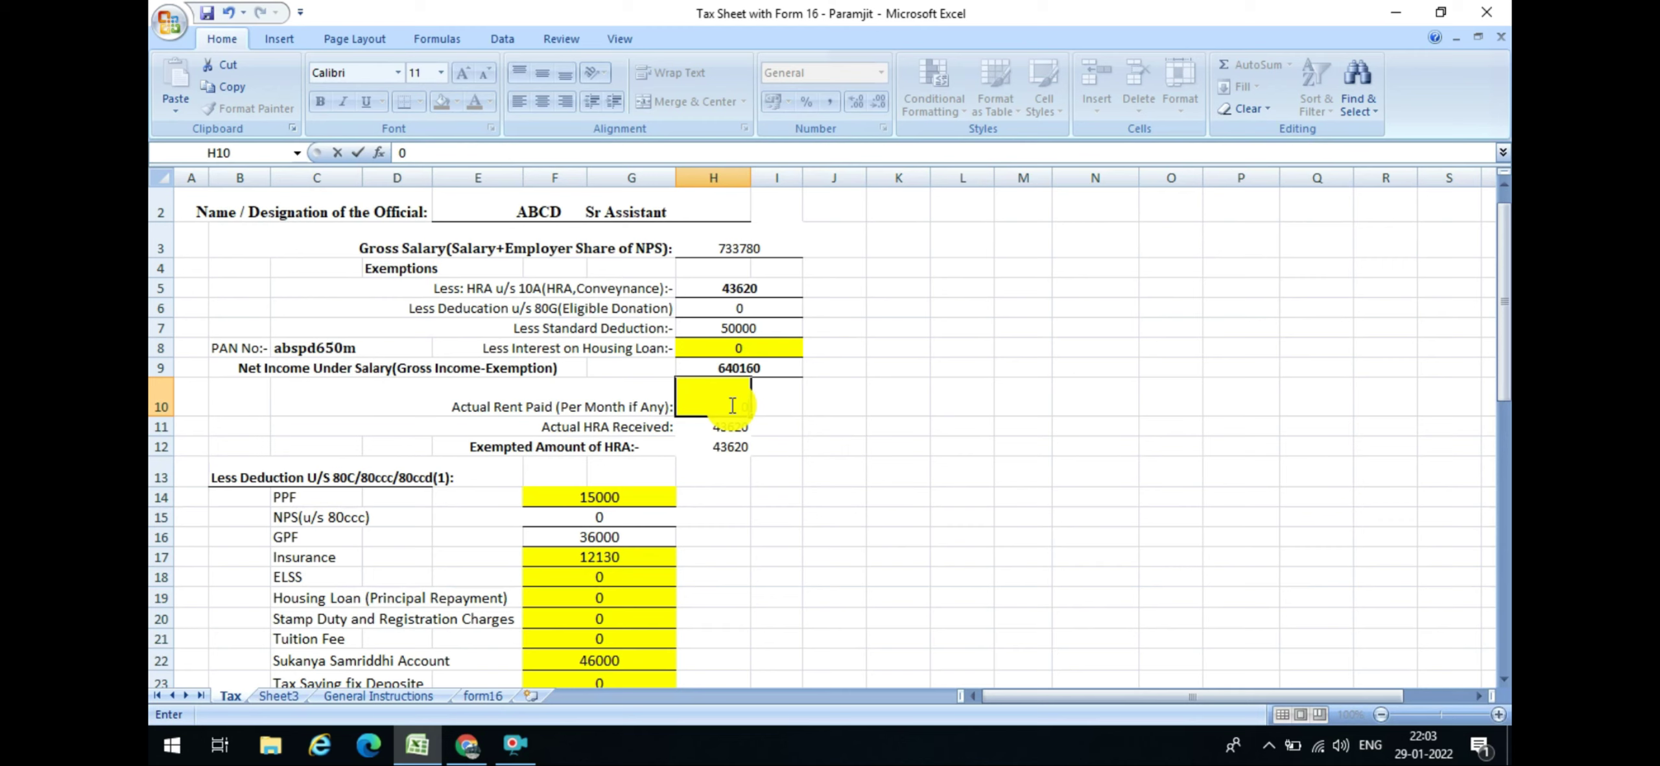
{"action": "key", "text": "Tab"}
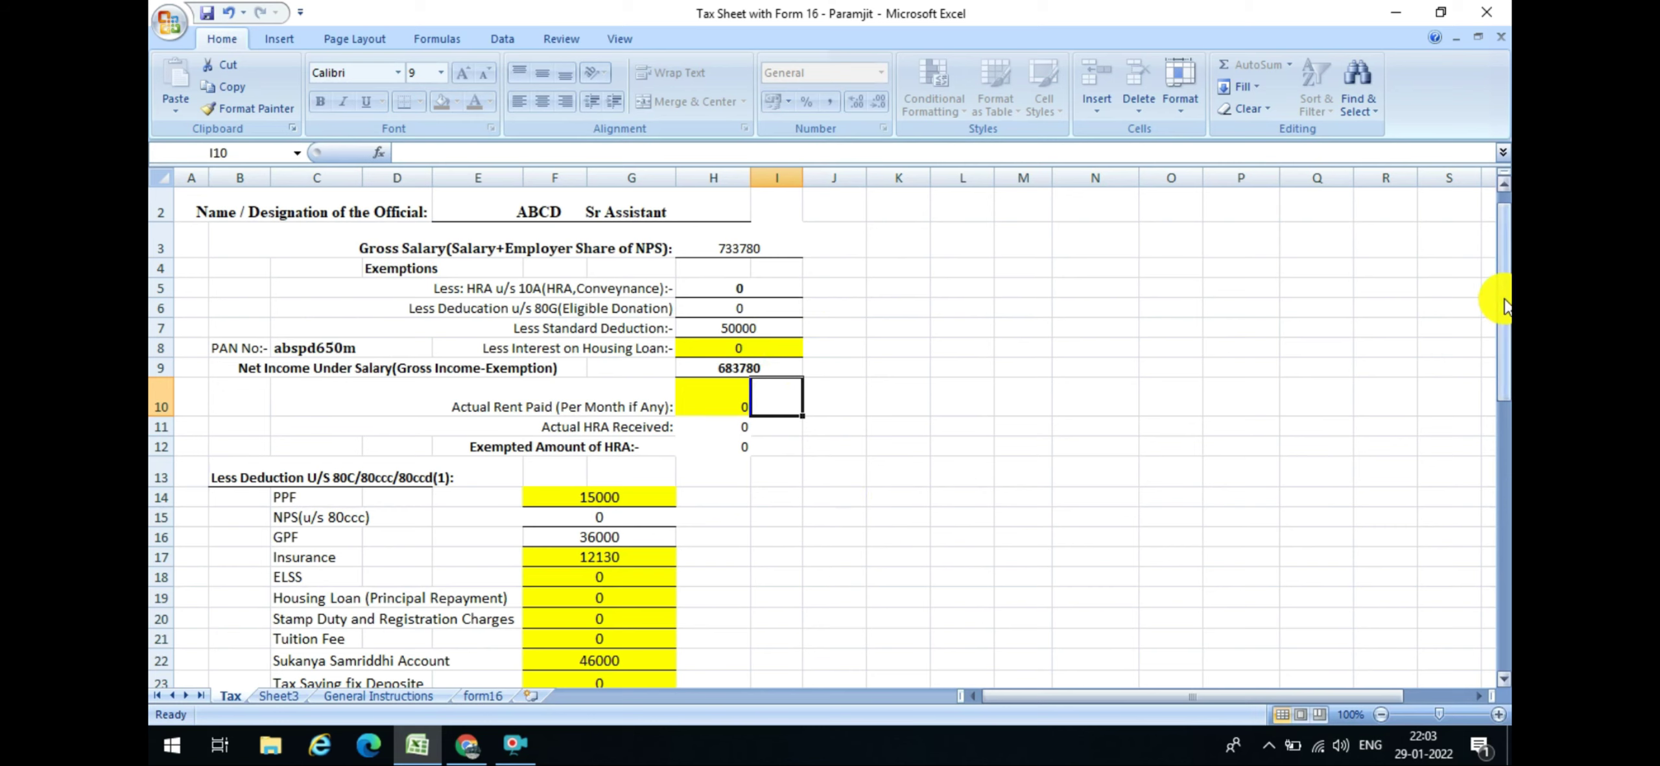
{"action": "left_click_drag", "start_coordinate": [1504, 299], "coordinate": [1503, 325]}
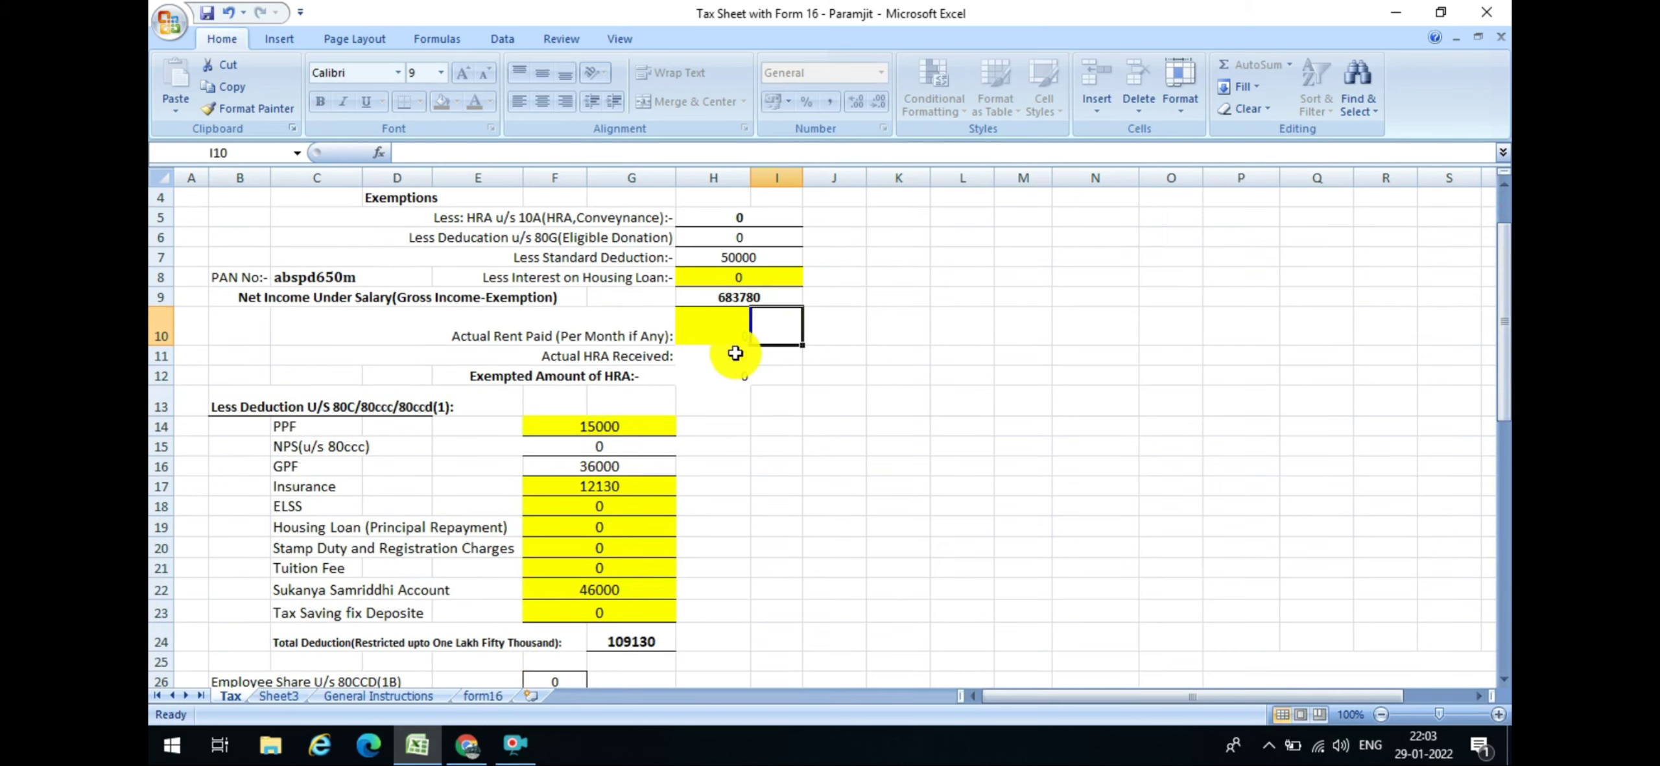
{"action": "left_click", "coordinate": [711, 333]}
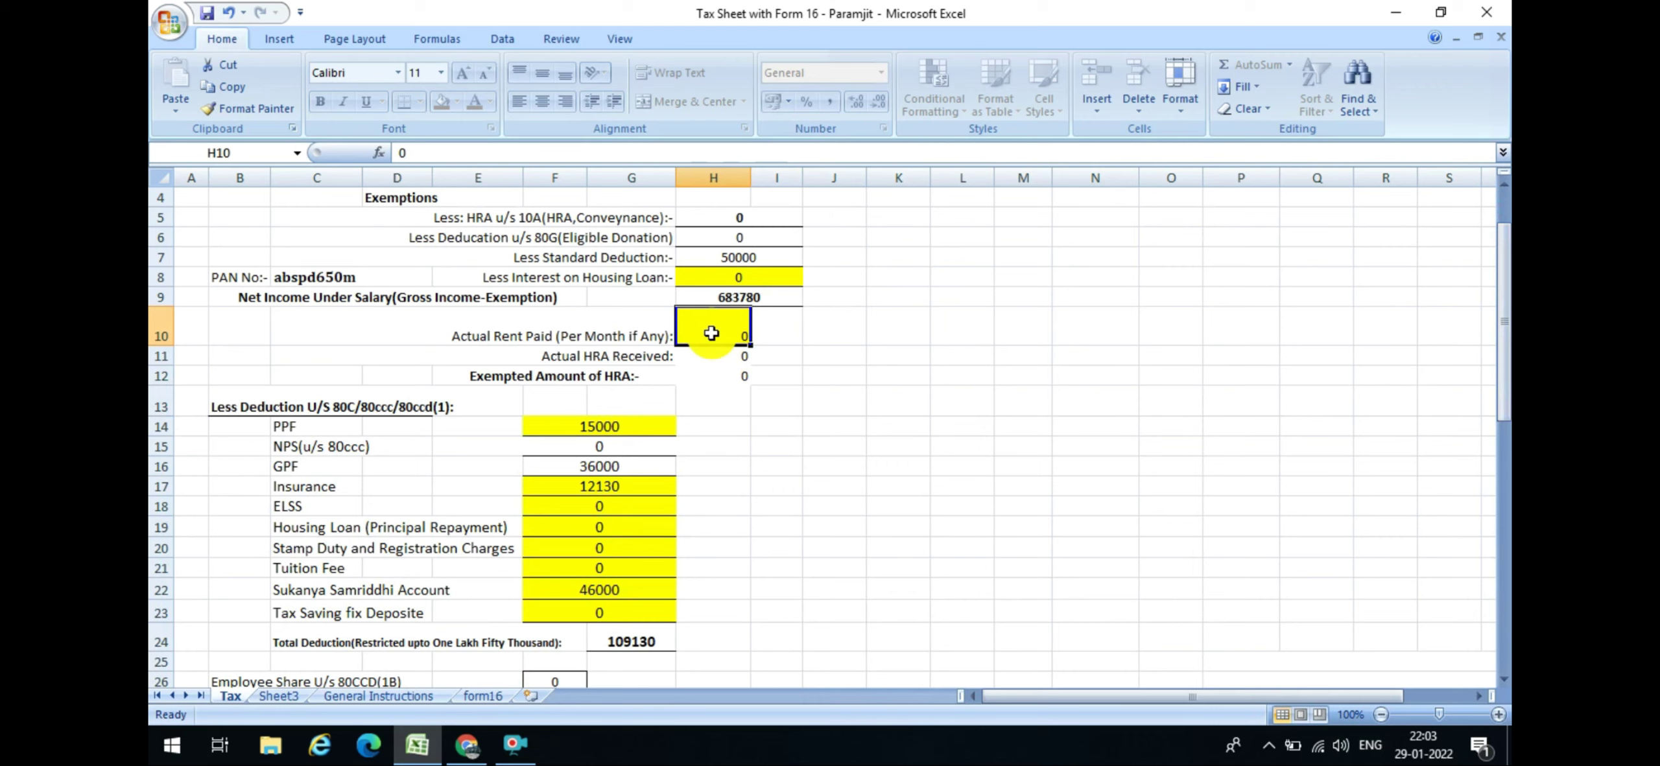
{"action": "type", "text": "70"}
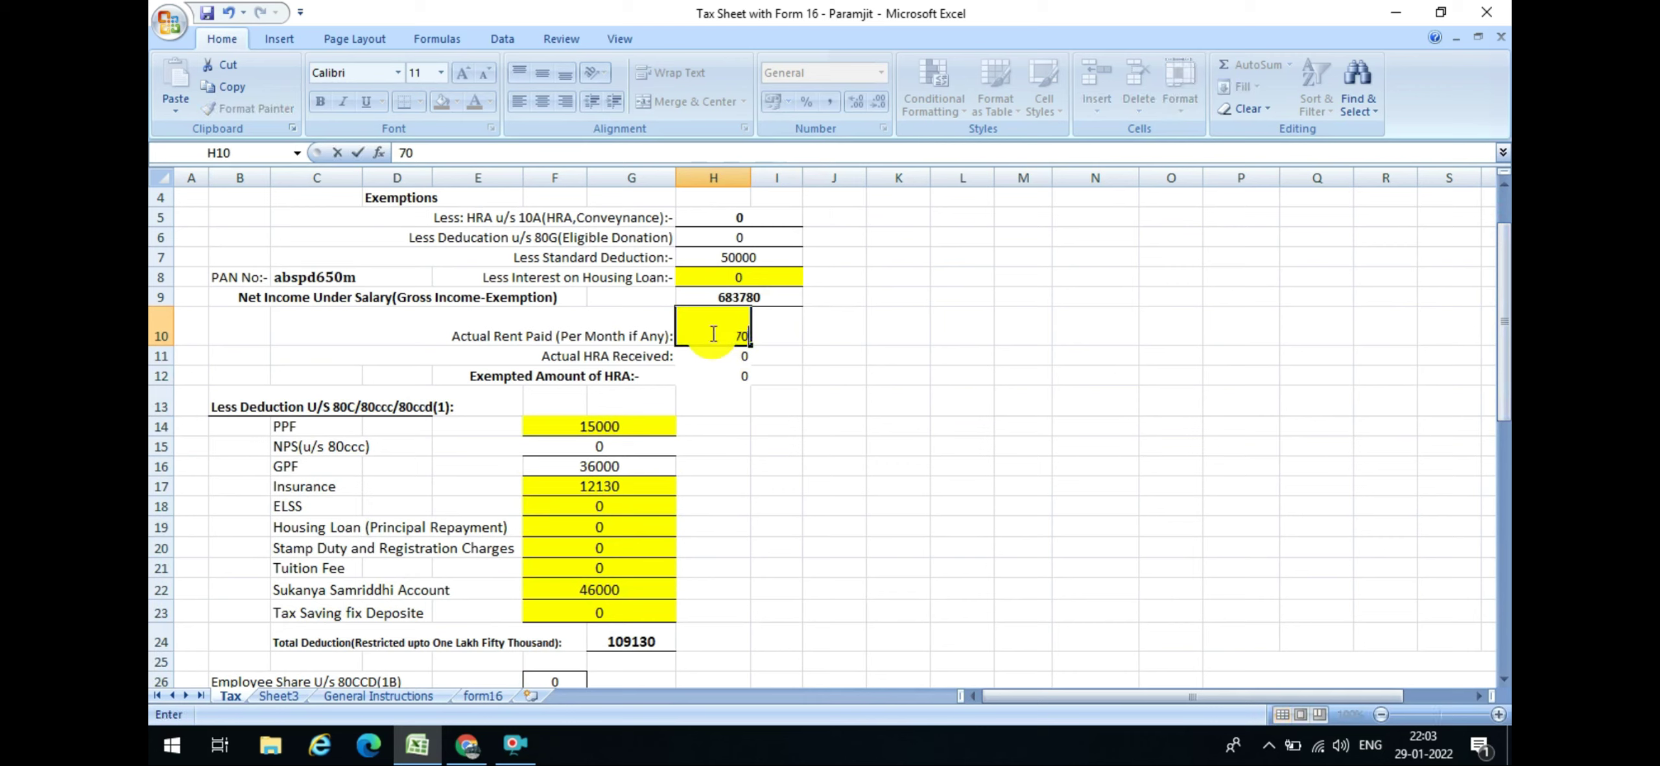
{"action": "type", "text": "00"}
{"action": "key", "text": "Tab"}
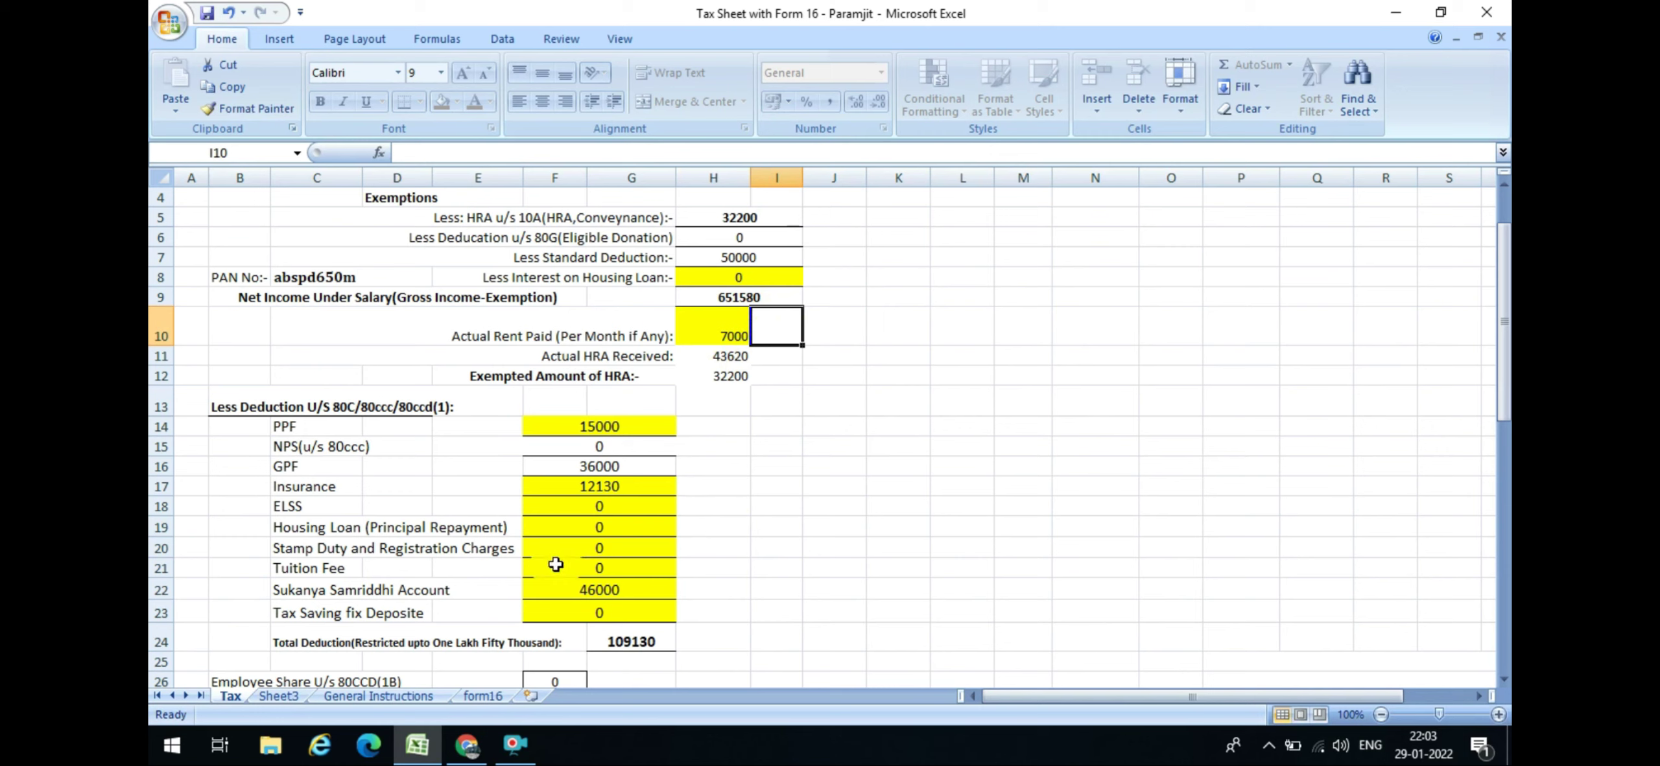
Check Sheet3's monthly salary table, then return to the Tax sheet's exemptions and 80C deductions
{"action": "left_click", "coordinate": [279, 697]}
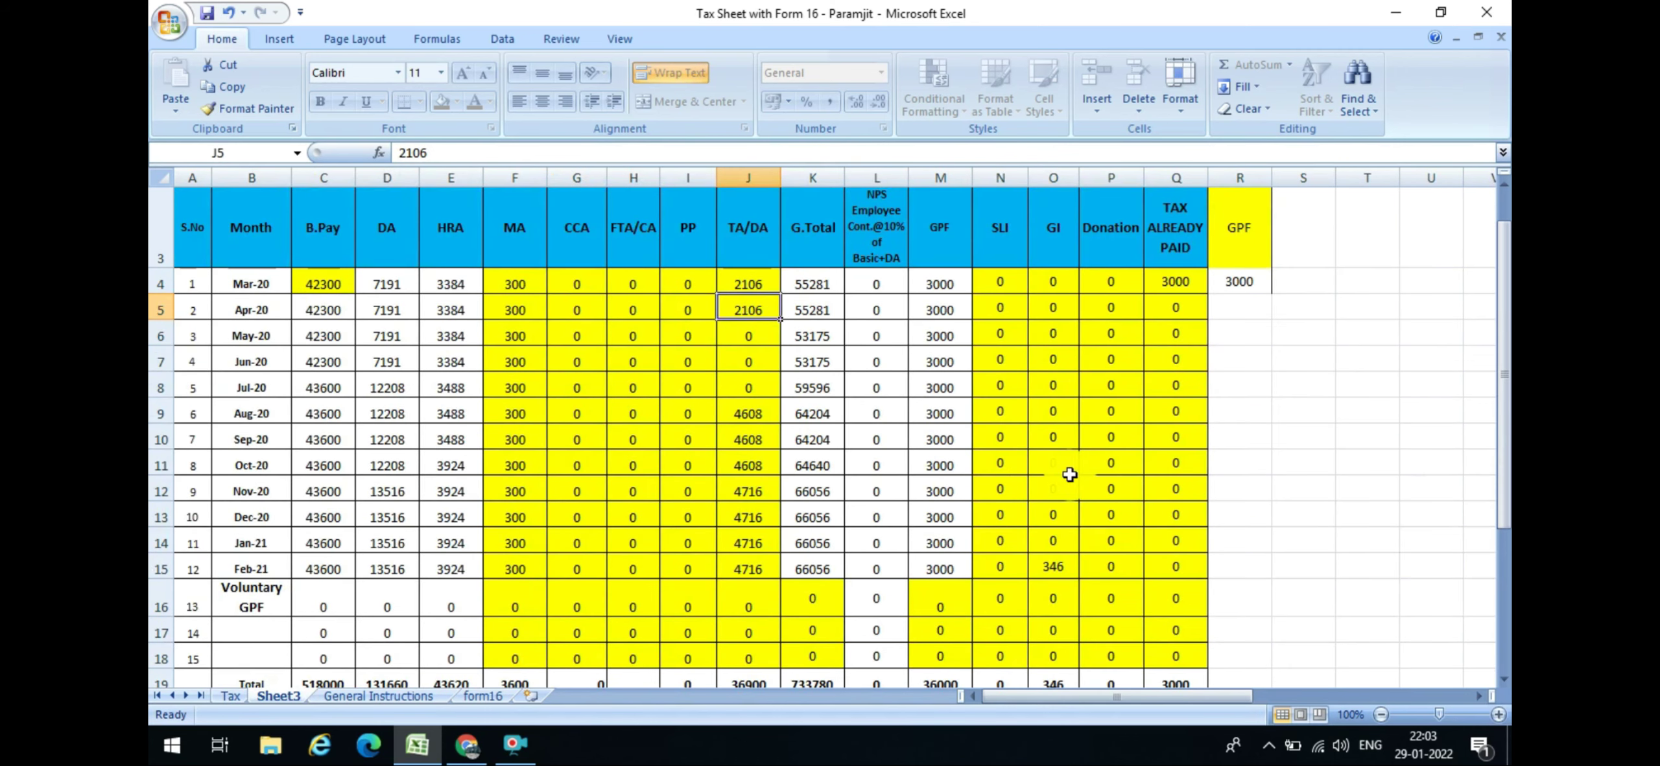
{"action": "left_click_drag", "start_coordinate": [1504, 298], "coordinate": [1505, 340]}
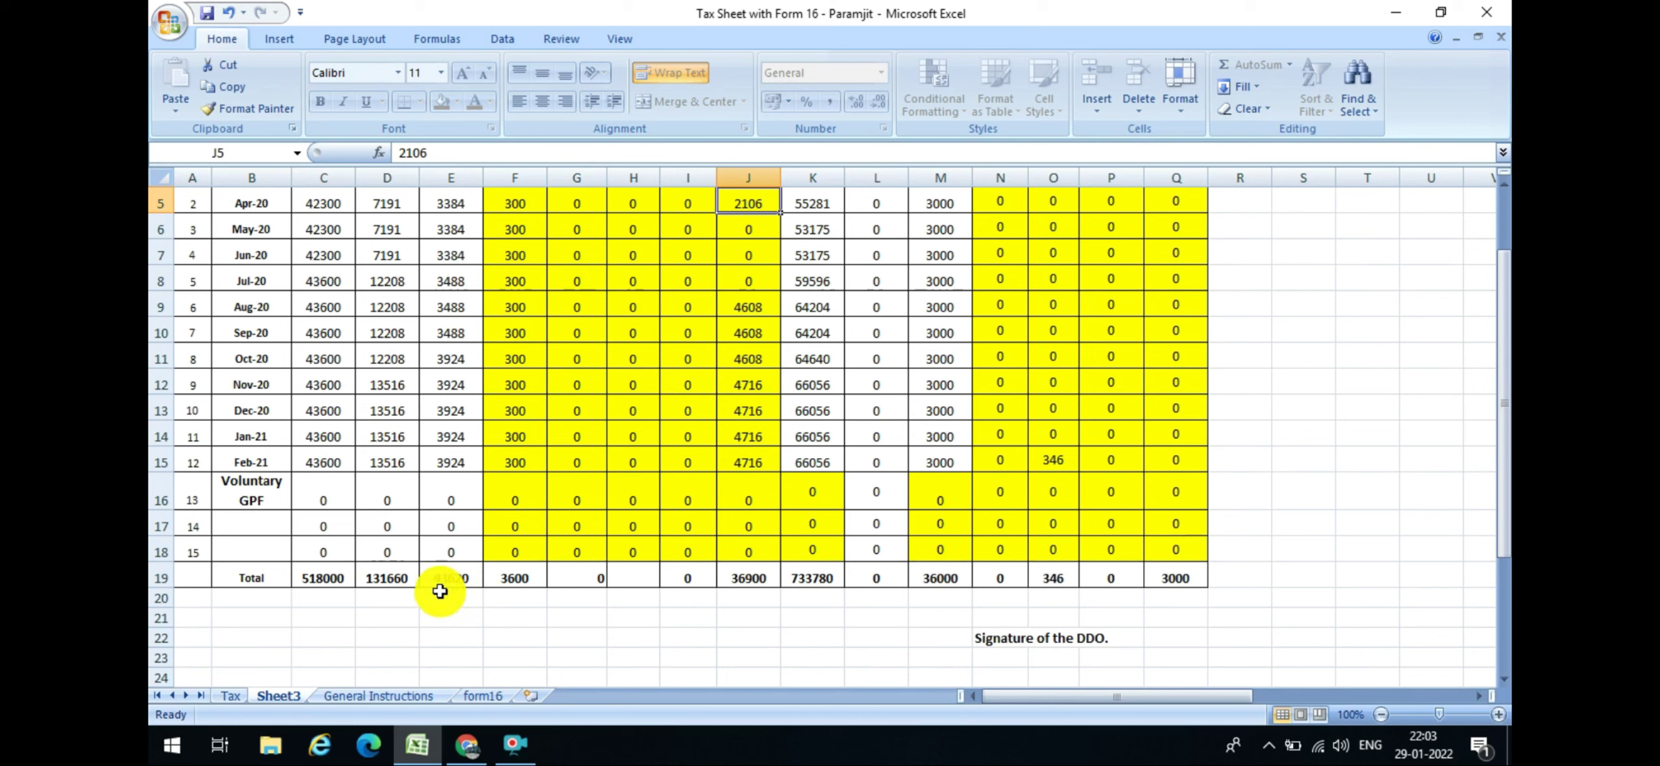
{"action": "left_click", "coordinate": [230, 697]}
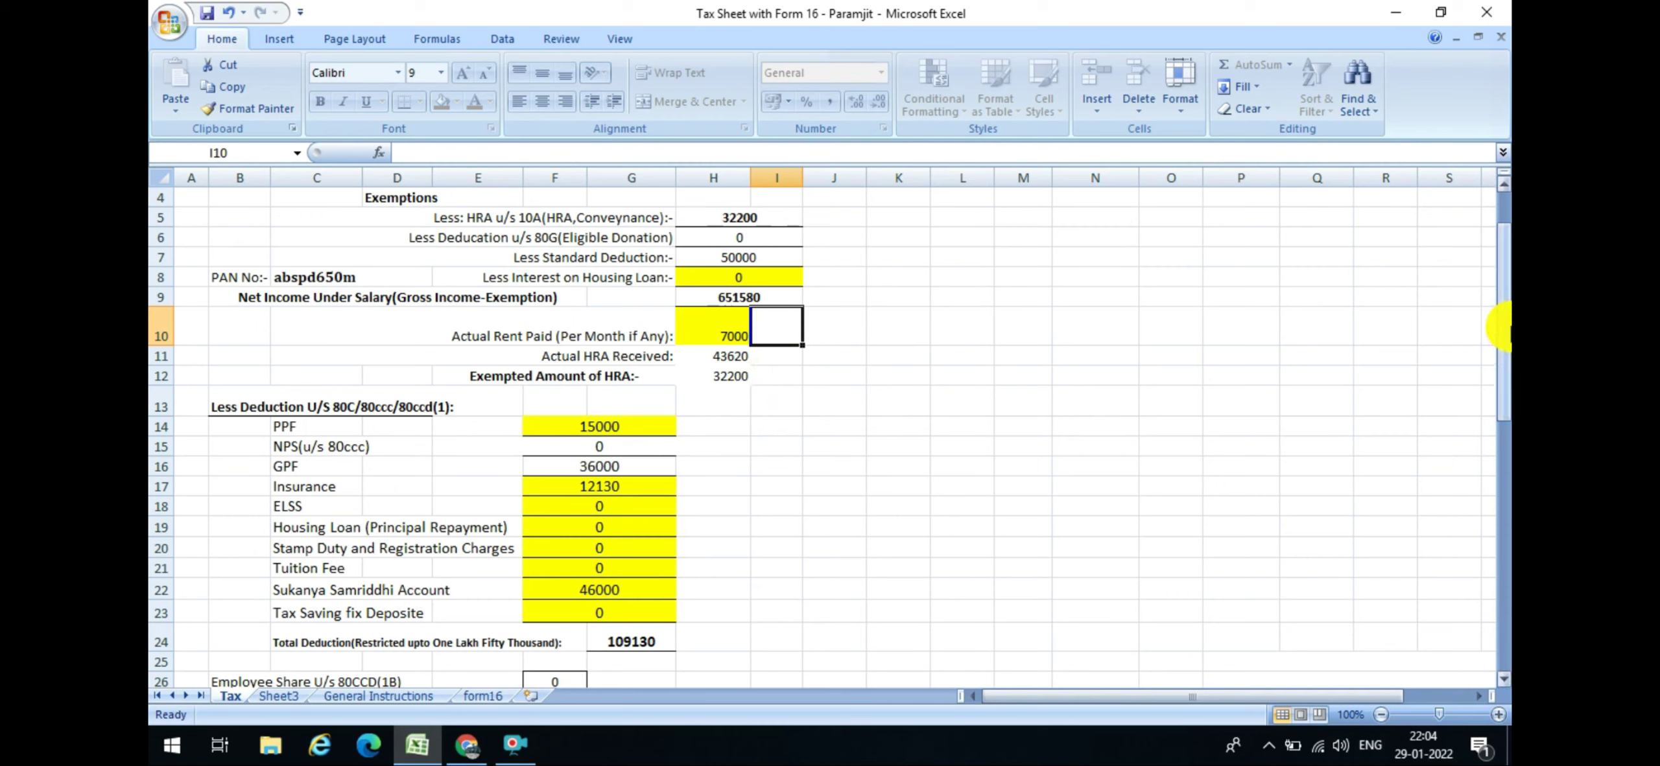
{"action": "left_click_drag", "start_coordinate": [1506, 317], "coordinate": [1501, 379]}
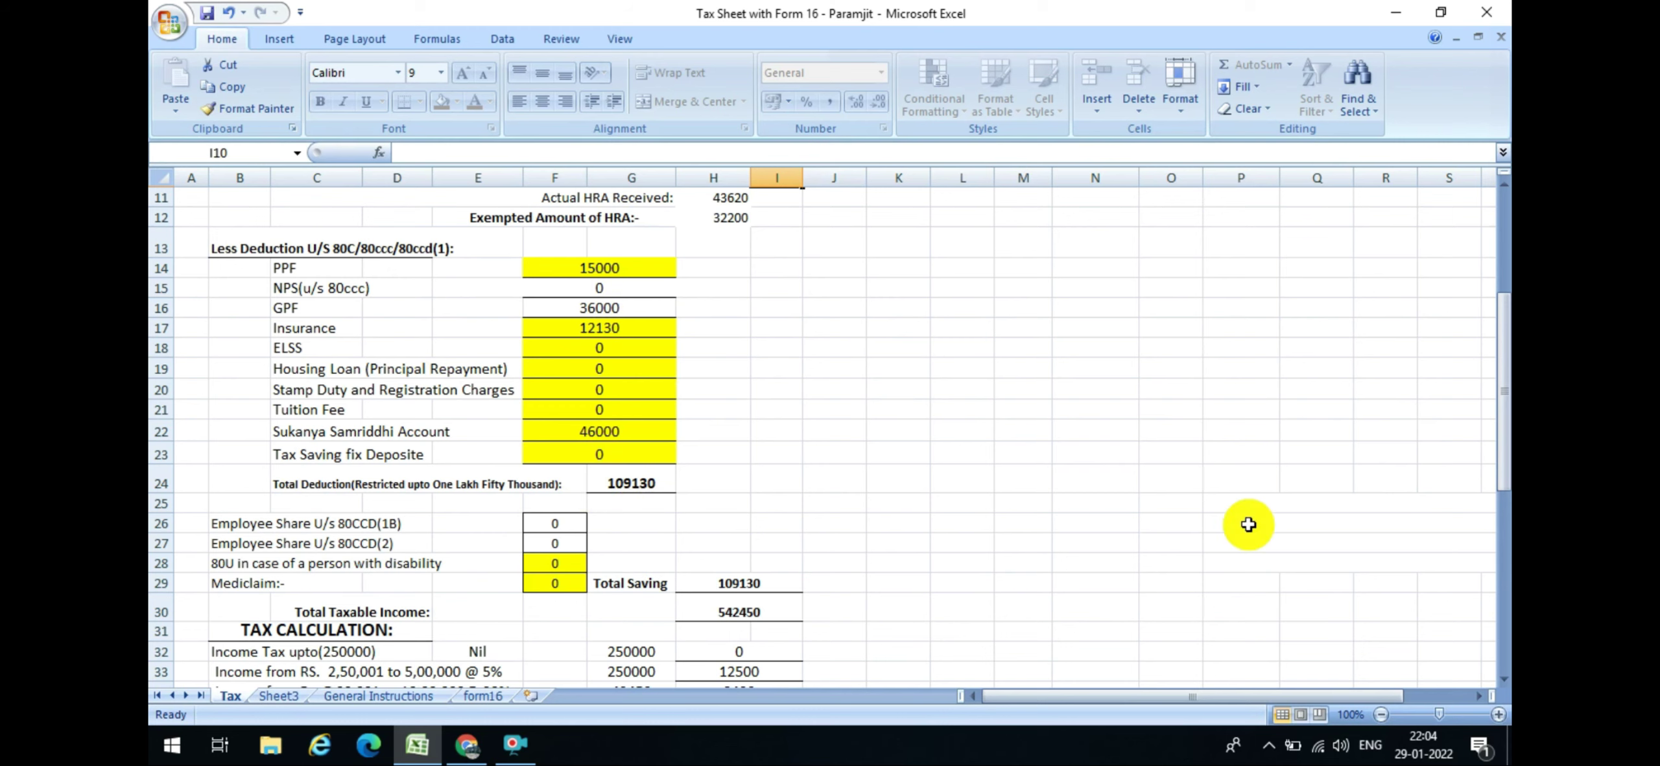
{"action": "left_click_drag", "start_coordinate": [1503, 347], "coordinate": [1503, 603]}
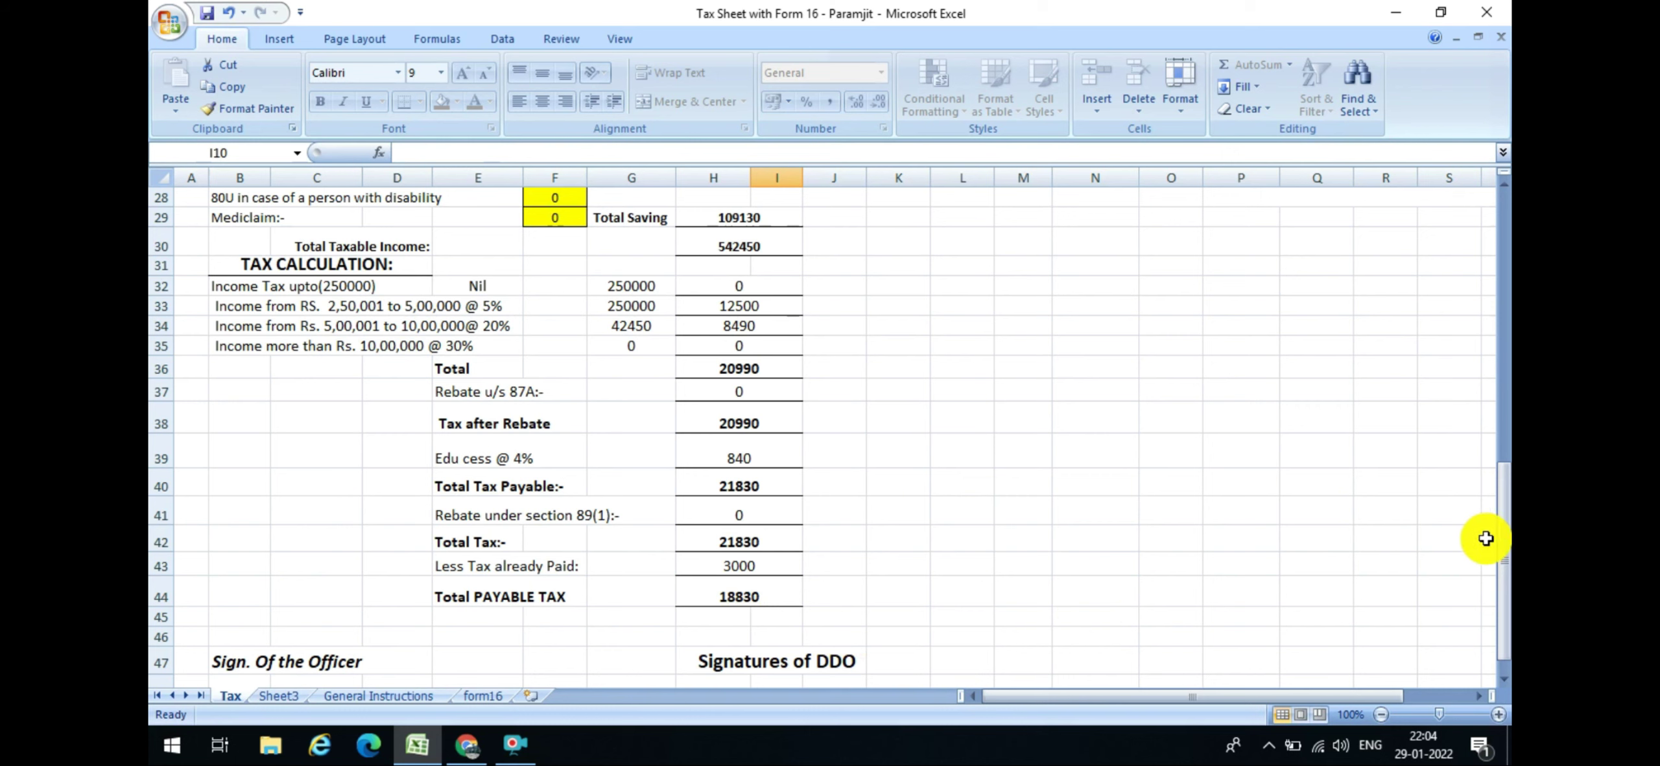
{"action": "left_click_drag", "start_coordinate": [1504, 546], "coordinate": [1472, 384]}
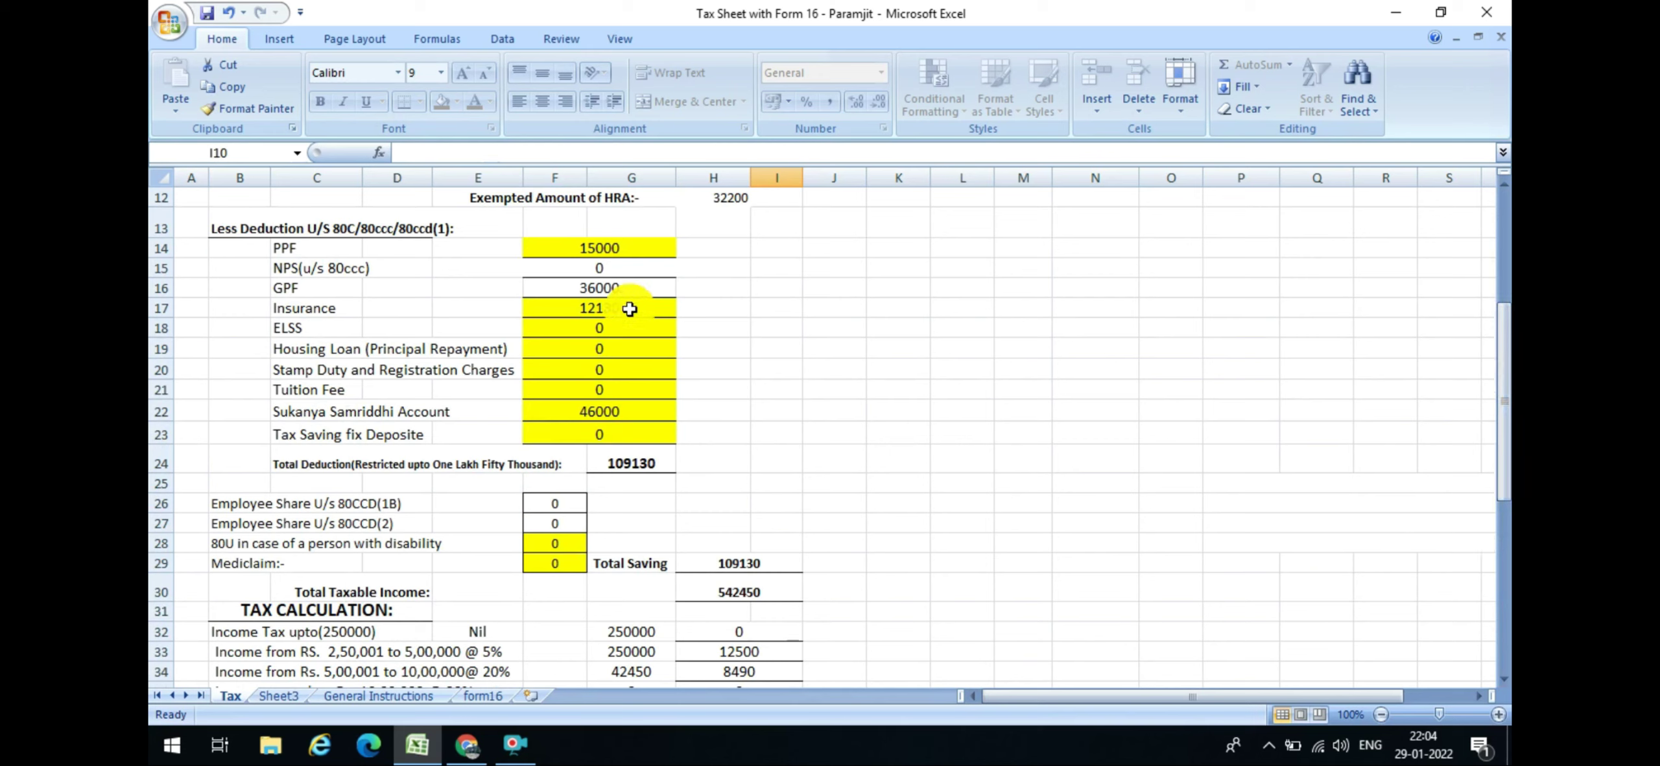
Change the PPF deduction in F14 to 60000, cutting total tax payable to 10329
{"action": "left_click", "coordinate": [595, 248]}
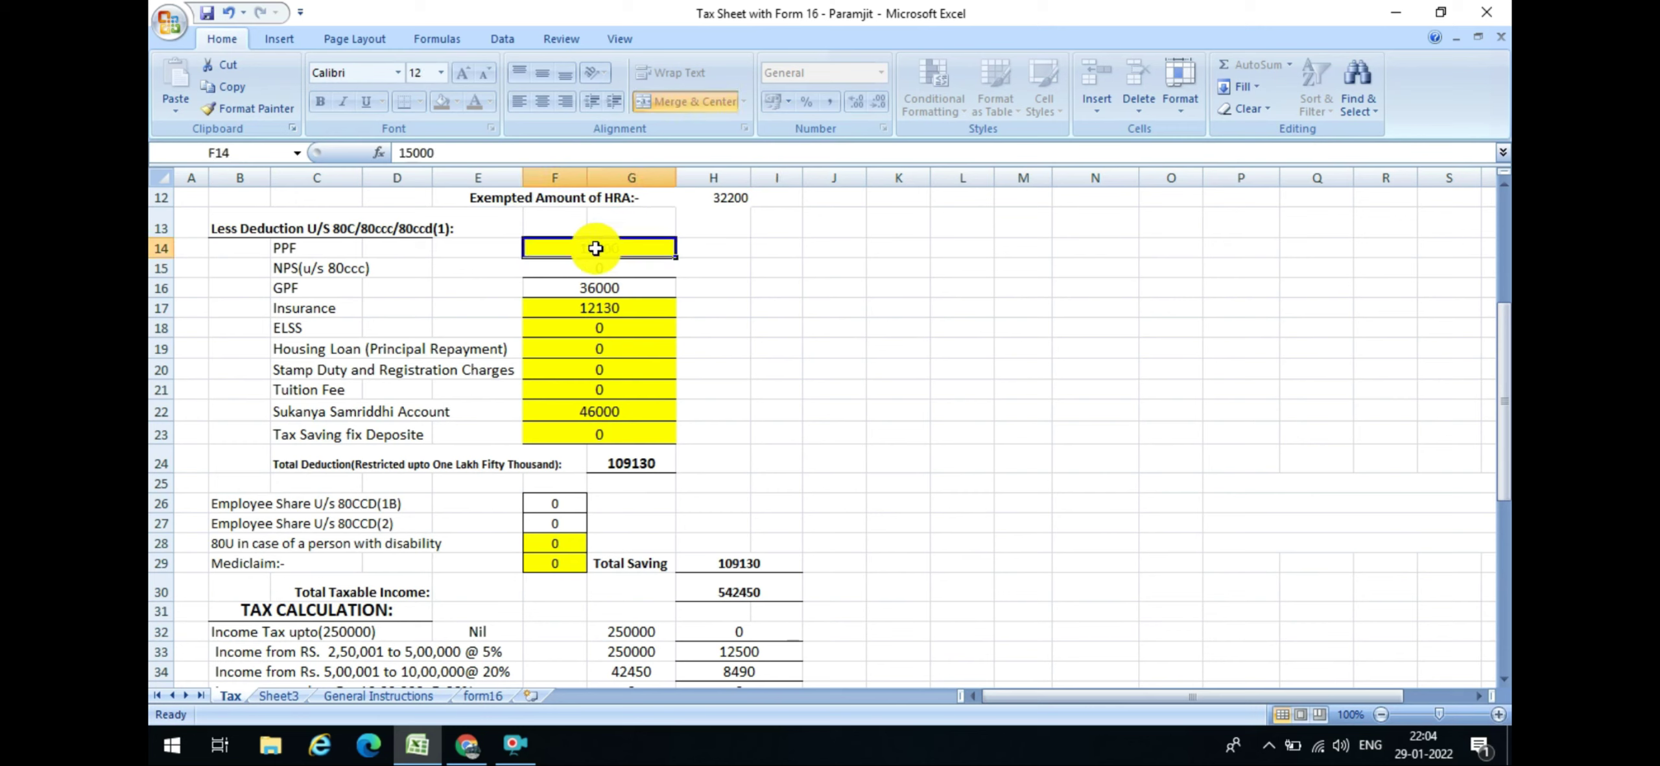
{"action": "type", "text": "6"}
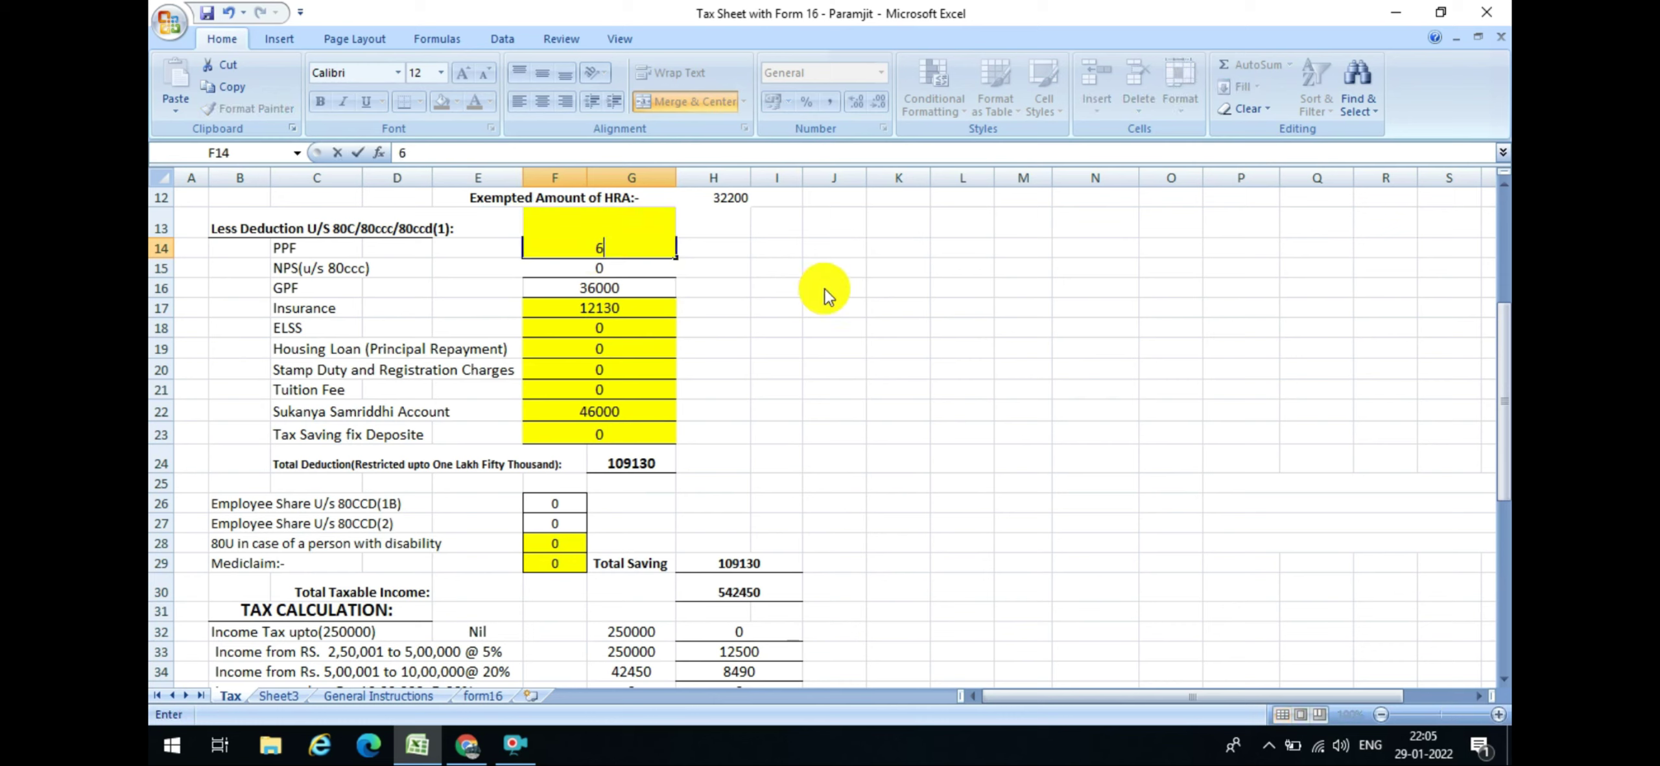
{"action": "key", "text": "Tab"}
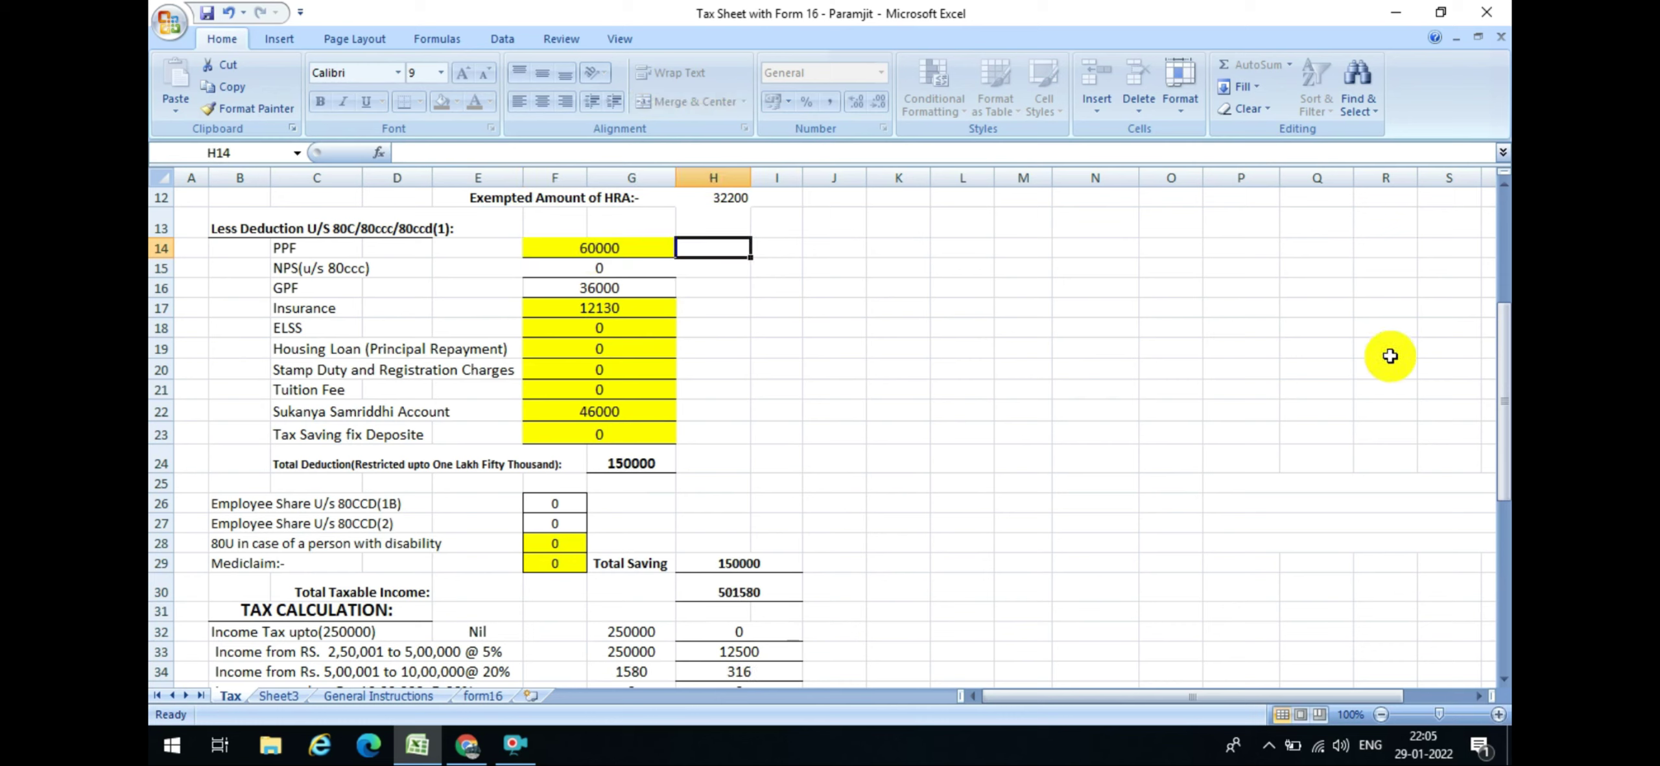
{"action": "left_click_drag", "start_coordinate": [1500, 345], "coordinate": [1503, 487]}
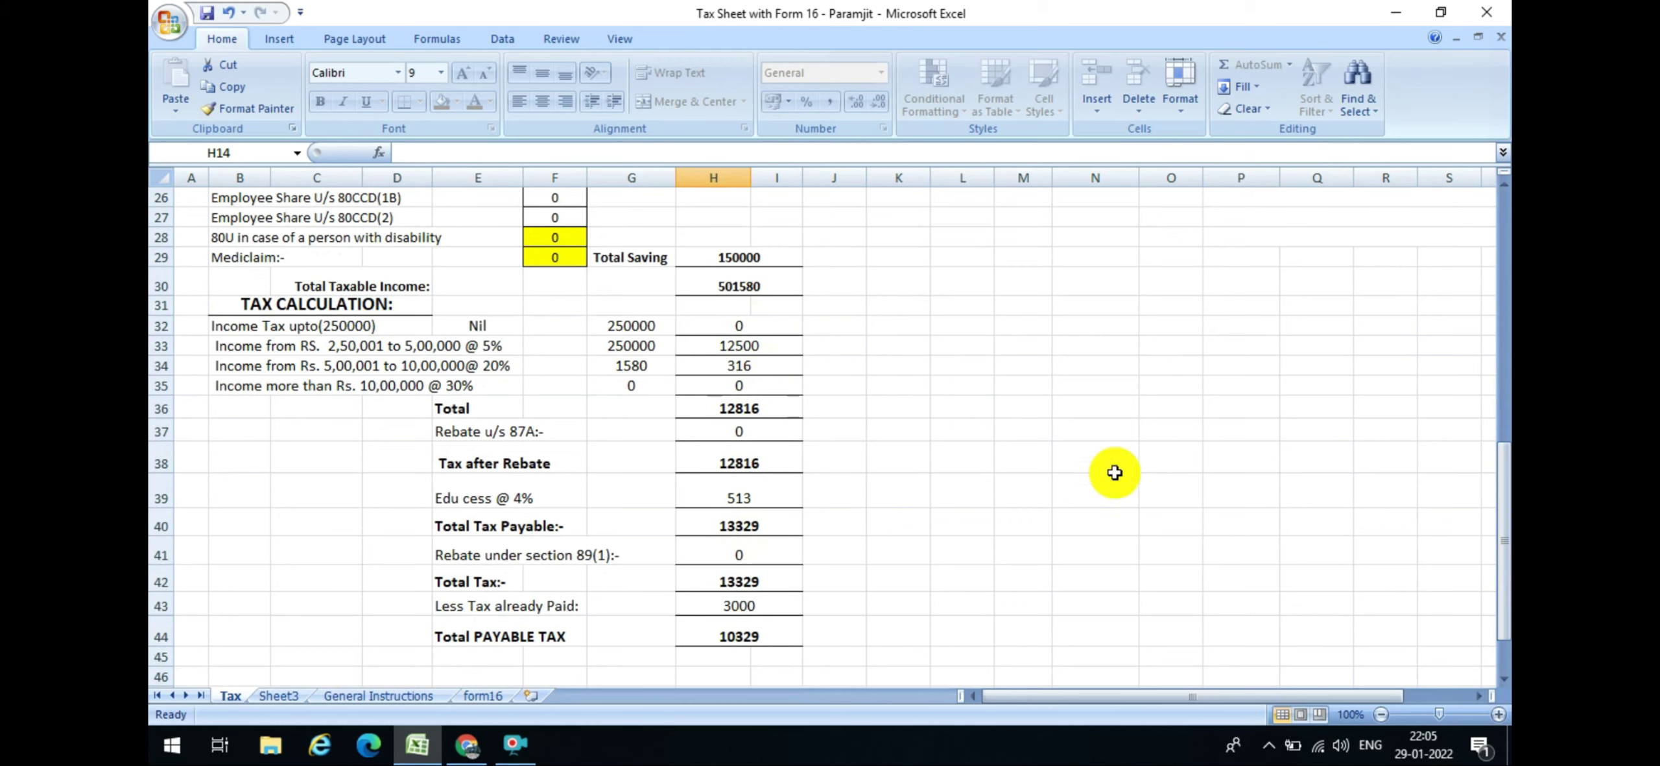
{"action": "mouse_move", "coordinate": [1505, 519]}
{"action": "left_mouse_down"}
{"action": "mouse_move", "coordinate": [1479, 276]}
{"action": "mouse_move", "coordinate": [1469, 408]}
{"action": "left_mouse_up"}
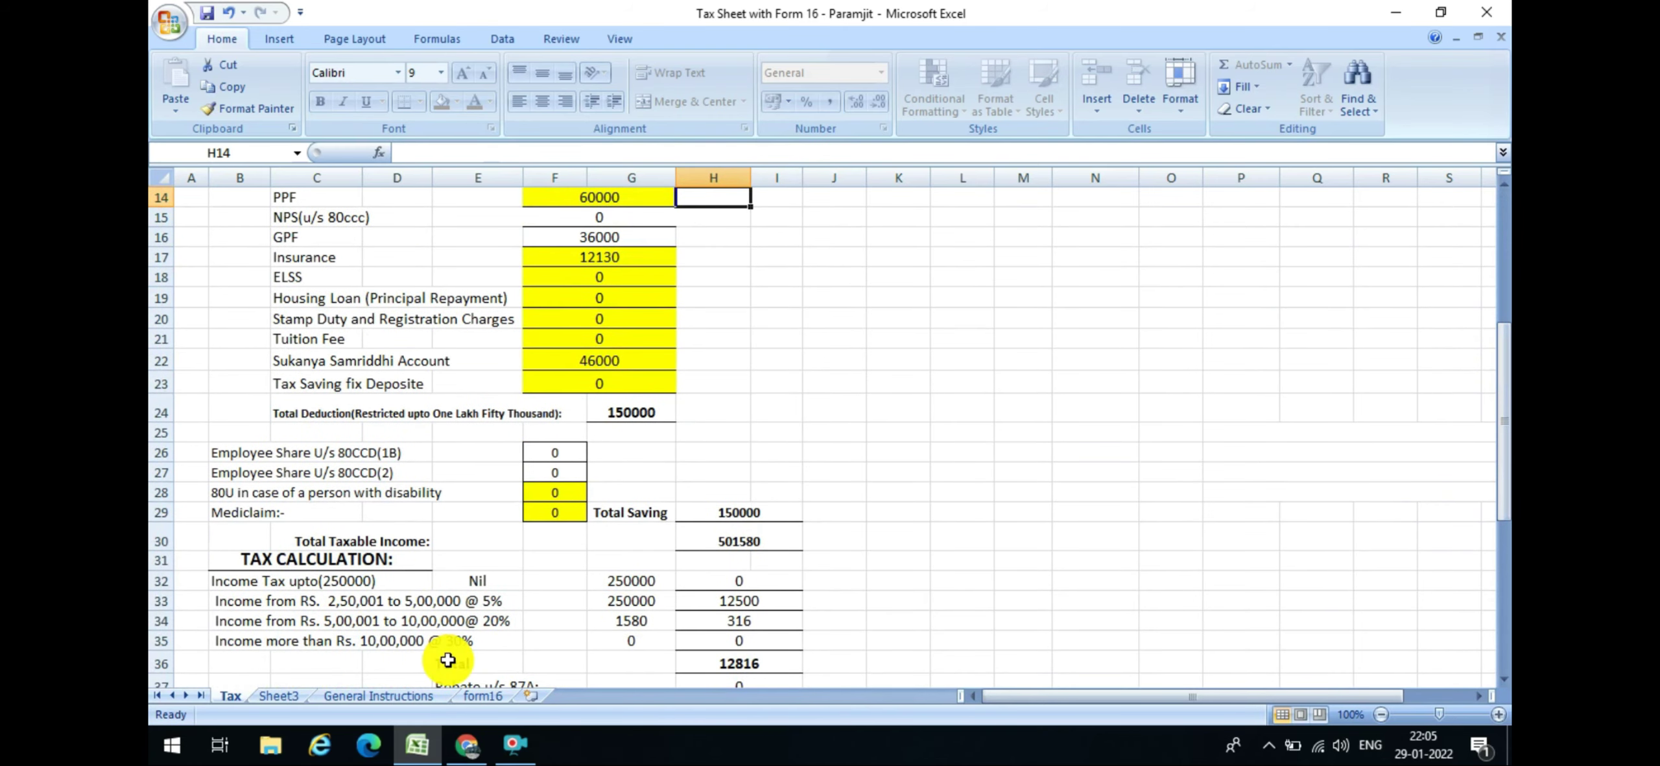
Glance at Sheet3 and the Tax sheet, then switch to the form16 sheet
{"action": "left_click", "coordinate": [281, 696]}
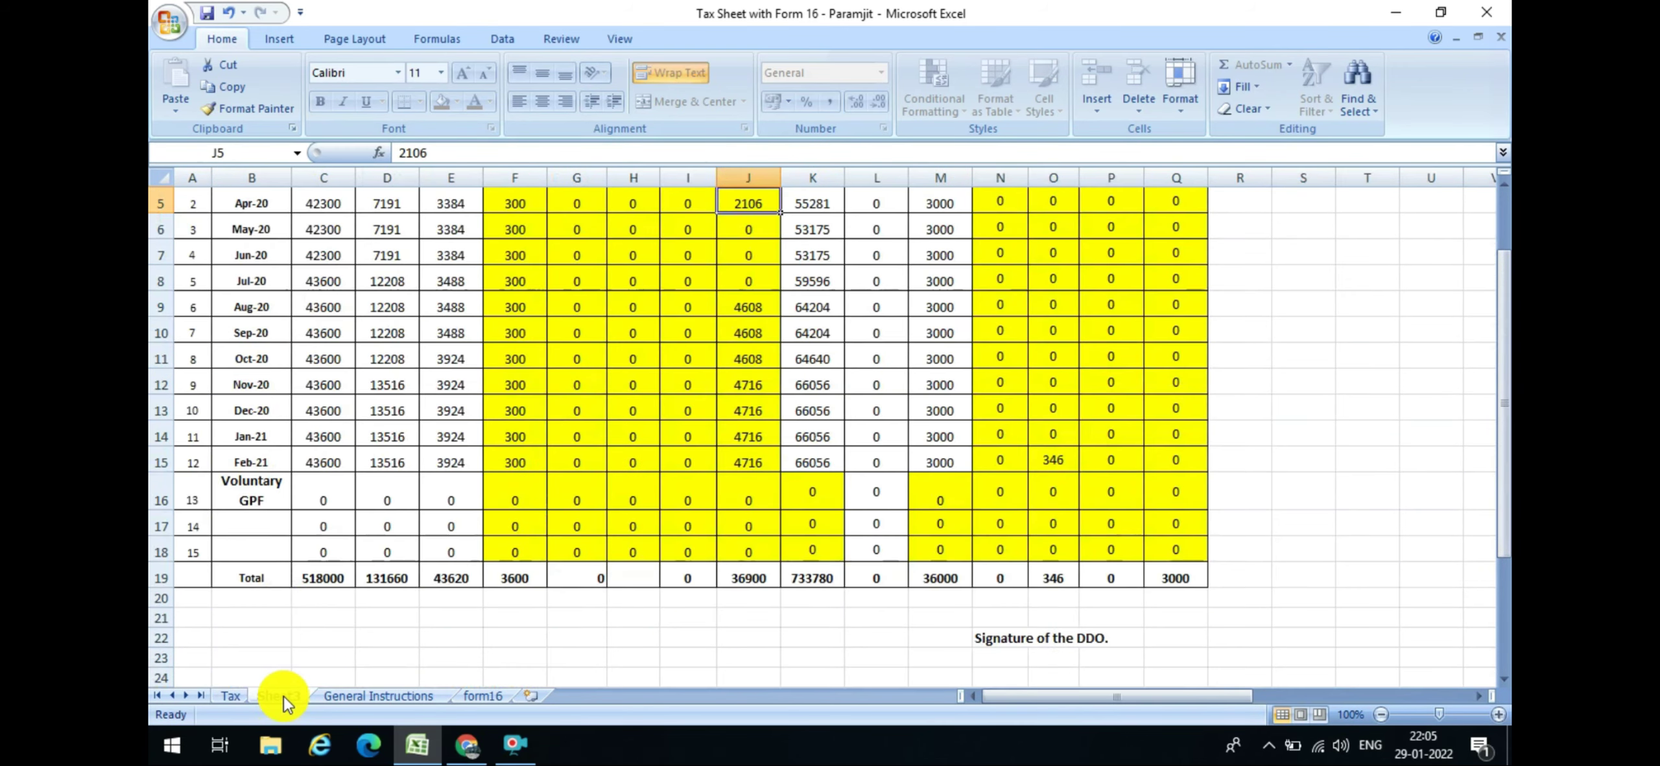
{"action": "left_click", "coordinate": [235, 698]}
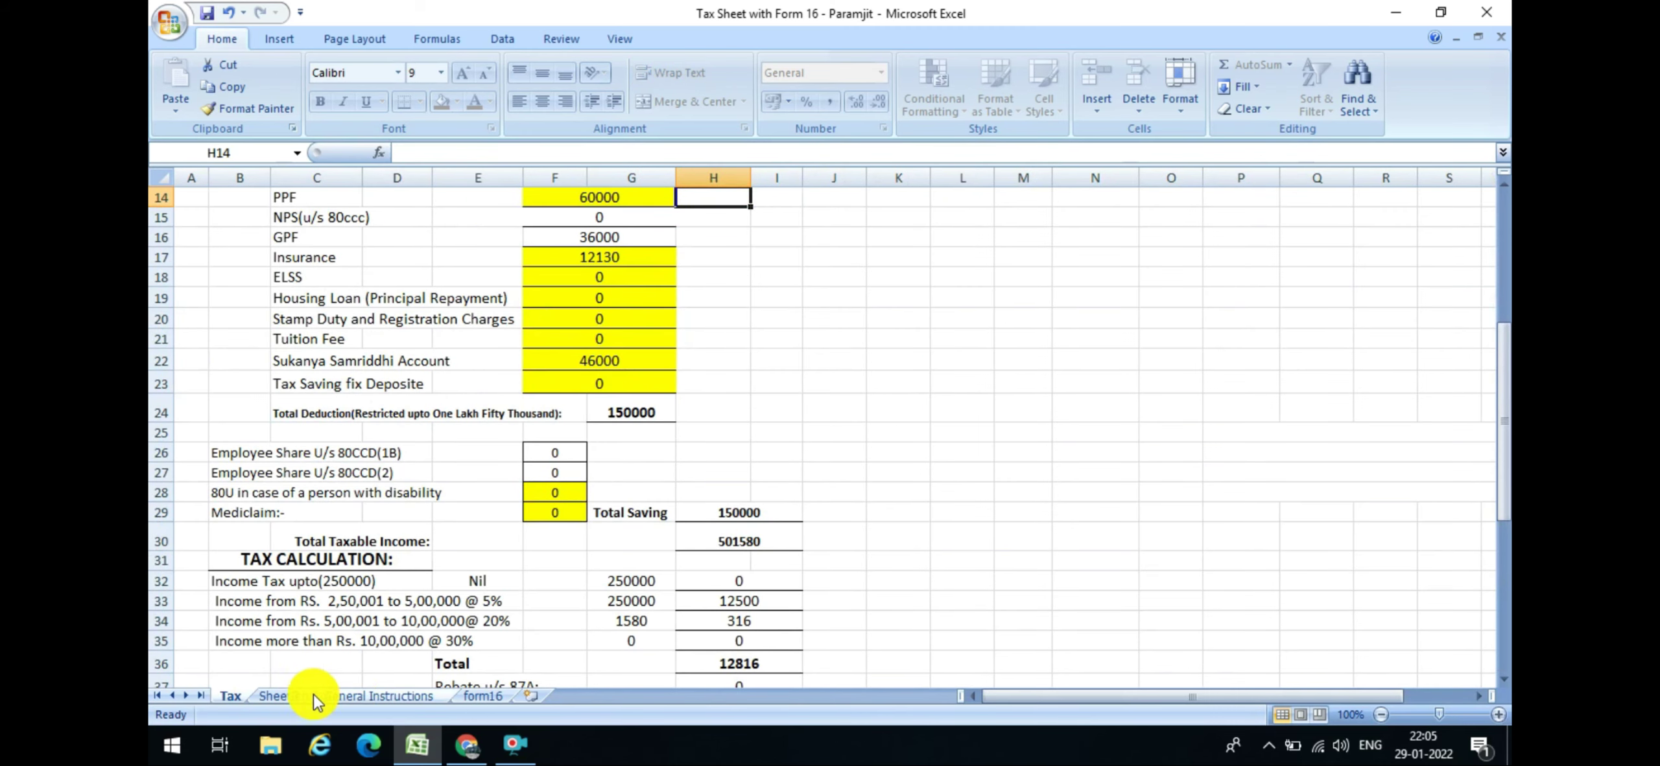
{"action": "left_click", "coordinate": [487, 696]}
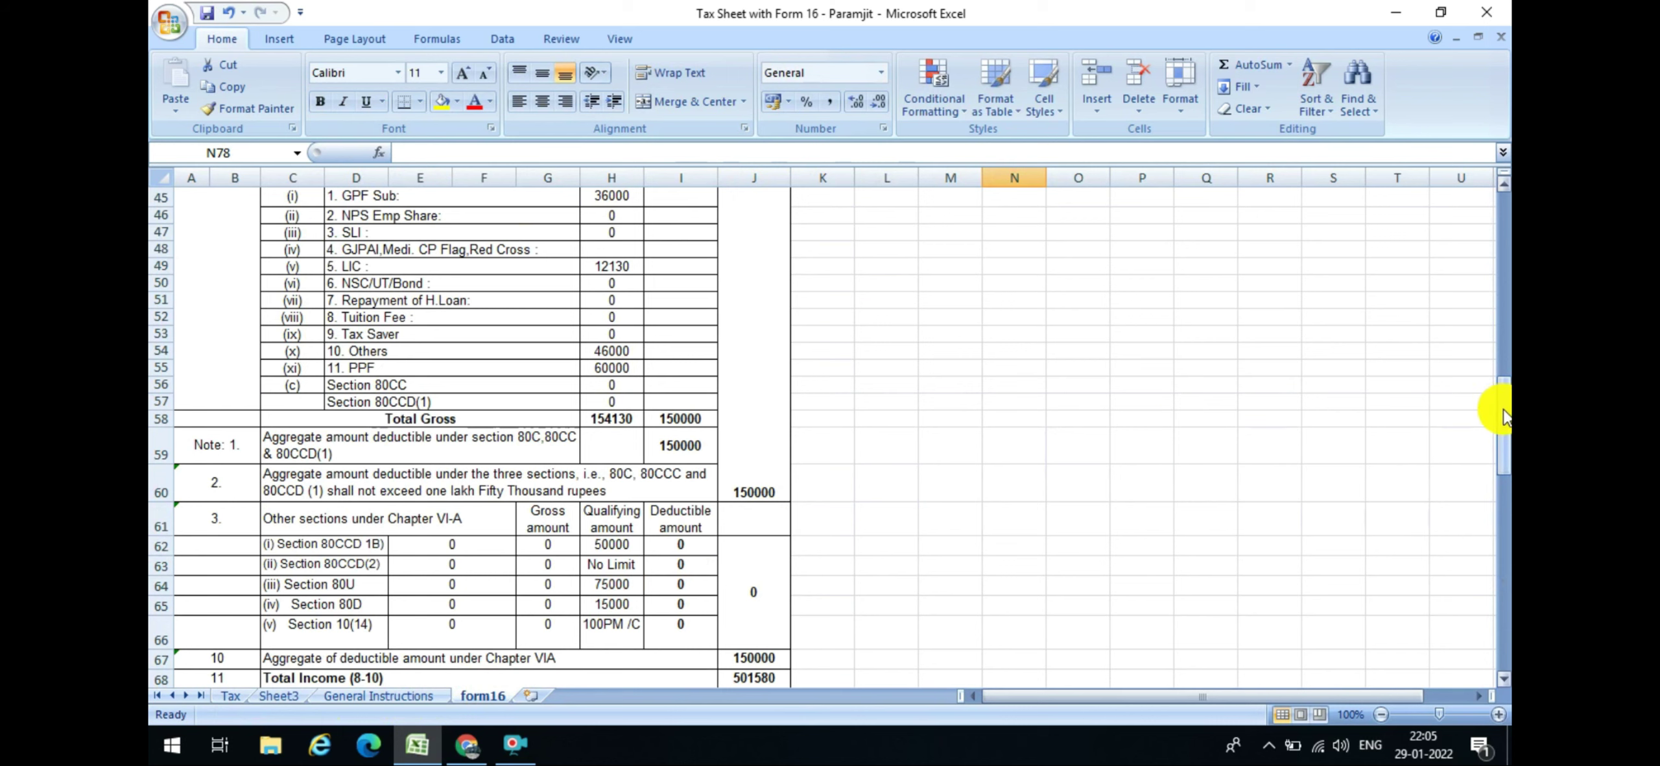
Scroll through form16 to verify tax payable of 10329, then return to General Instructions
{"action": "left_click_drag", "start_coordinate": [1503, 415], "coordinate": [1502, 327]}
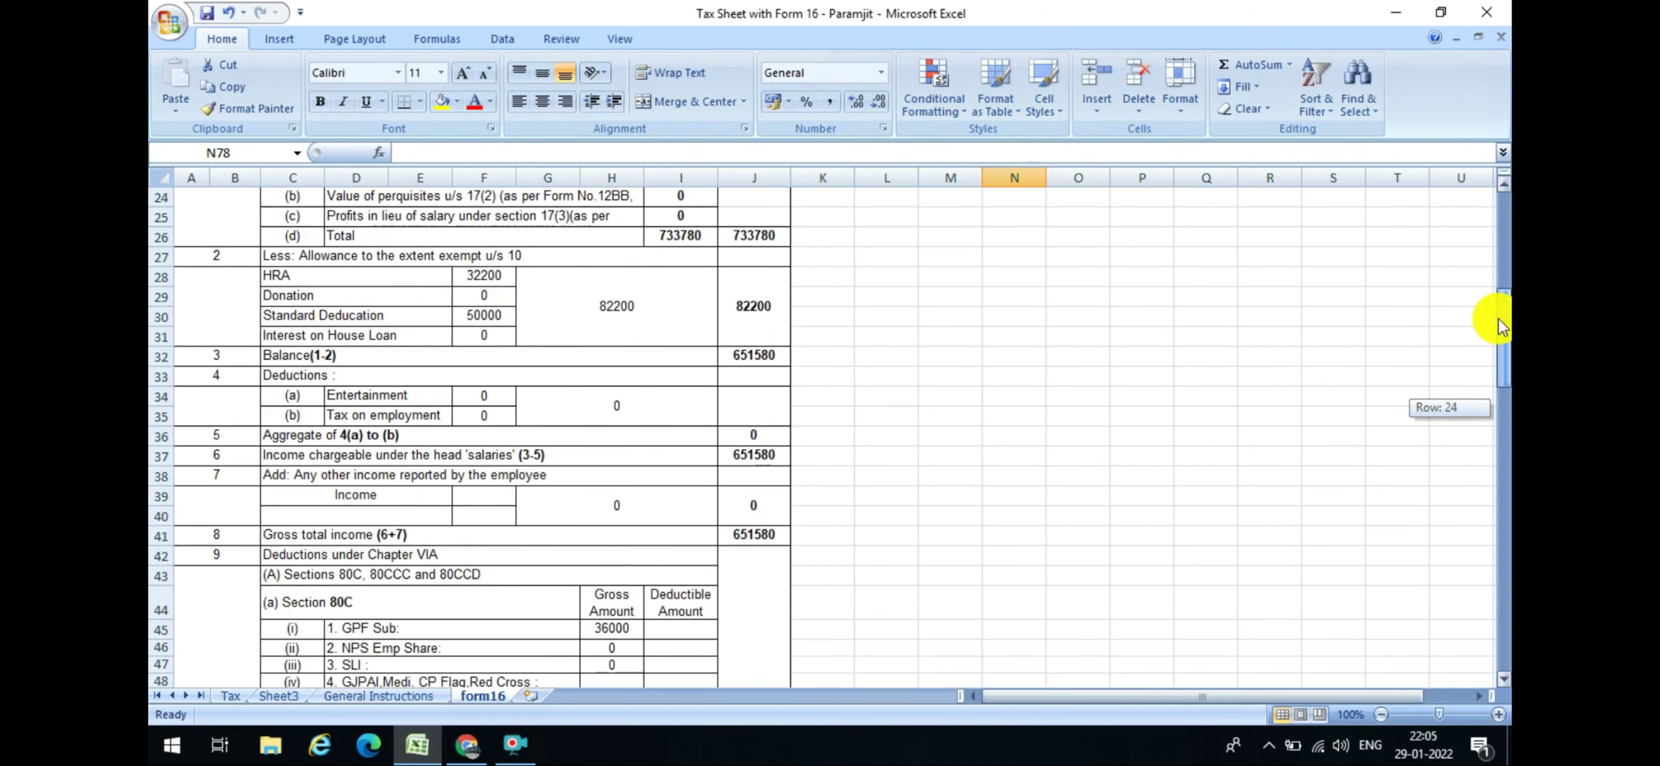
{"action": "left_click_drag", "start_coordinate": [1502, 327], "coordinate": [1502, 249]}
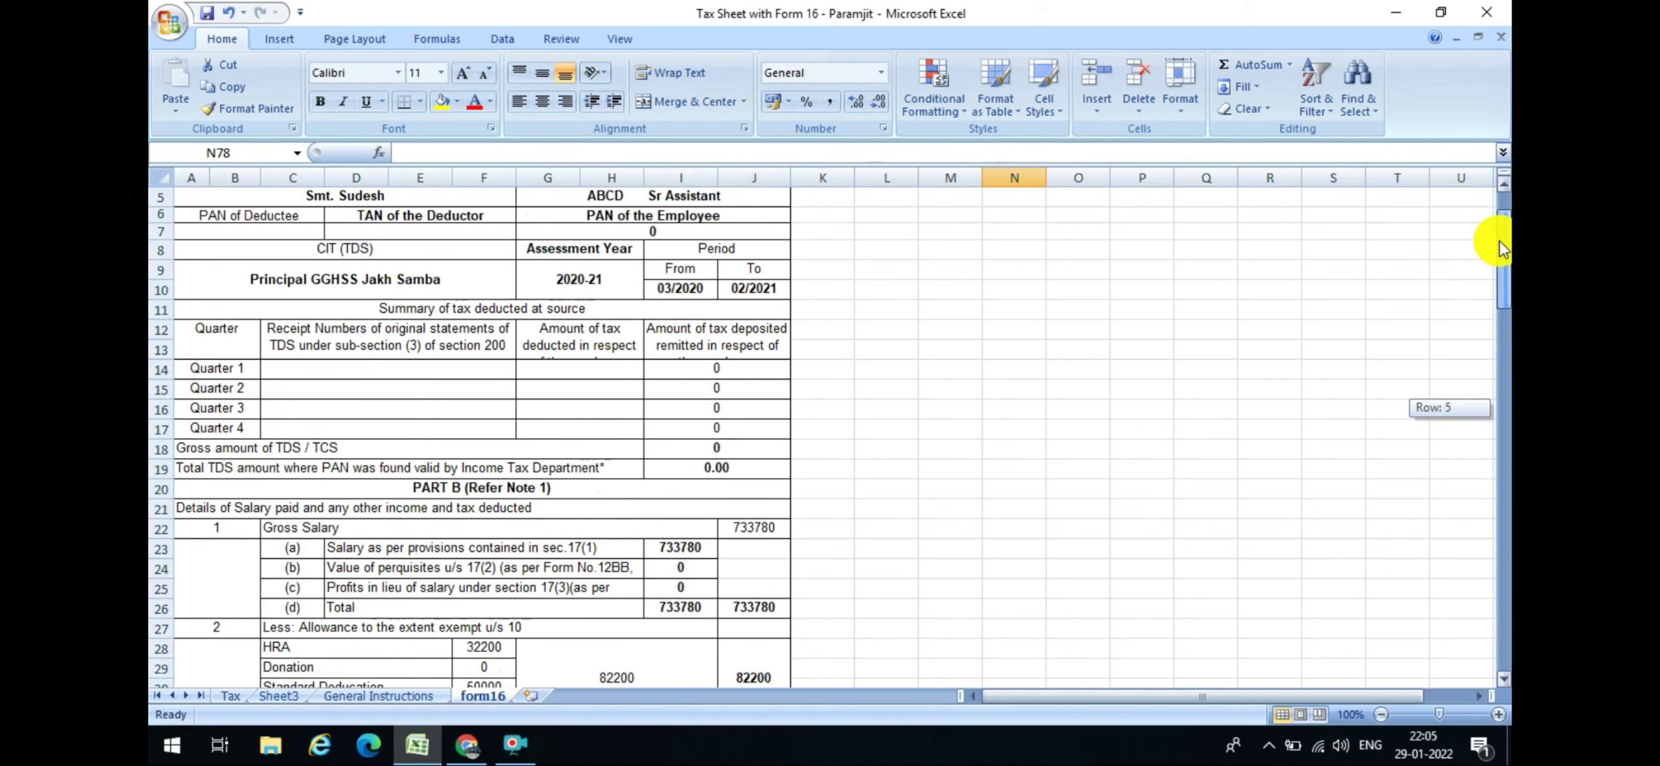
{"action": "left_click_drag", "start_coordinate": [1502, 249], "coordinate": [1499, 385]}
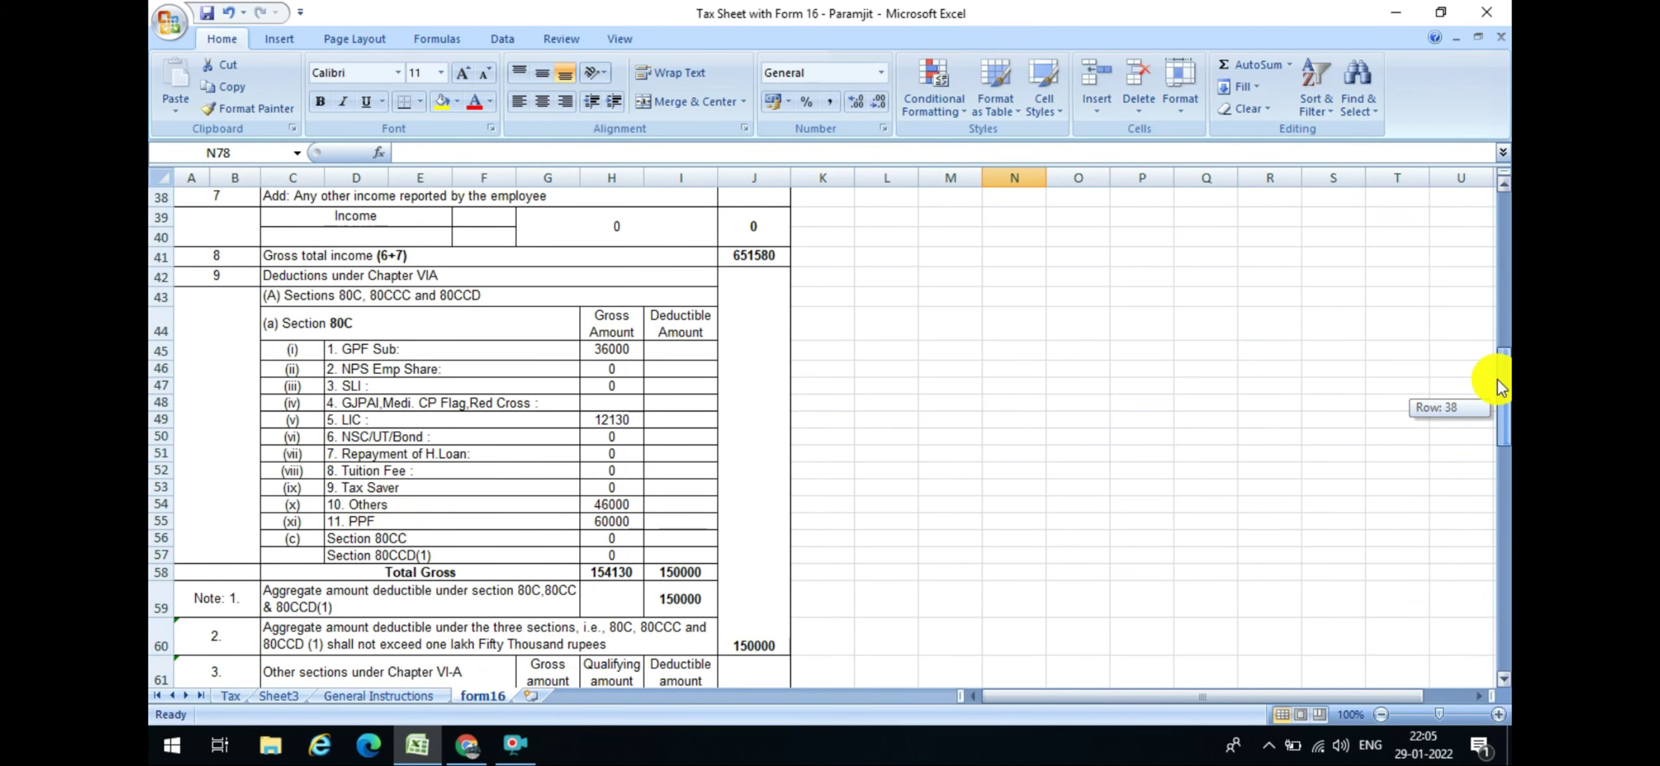
{"action": "left_click_drag", "start_coordinate": [1499, 388], "coordinate": [1502, 500]}
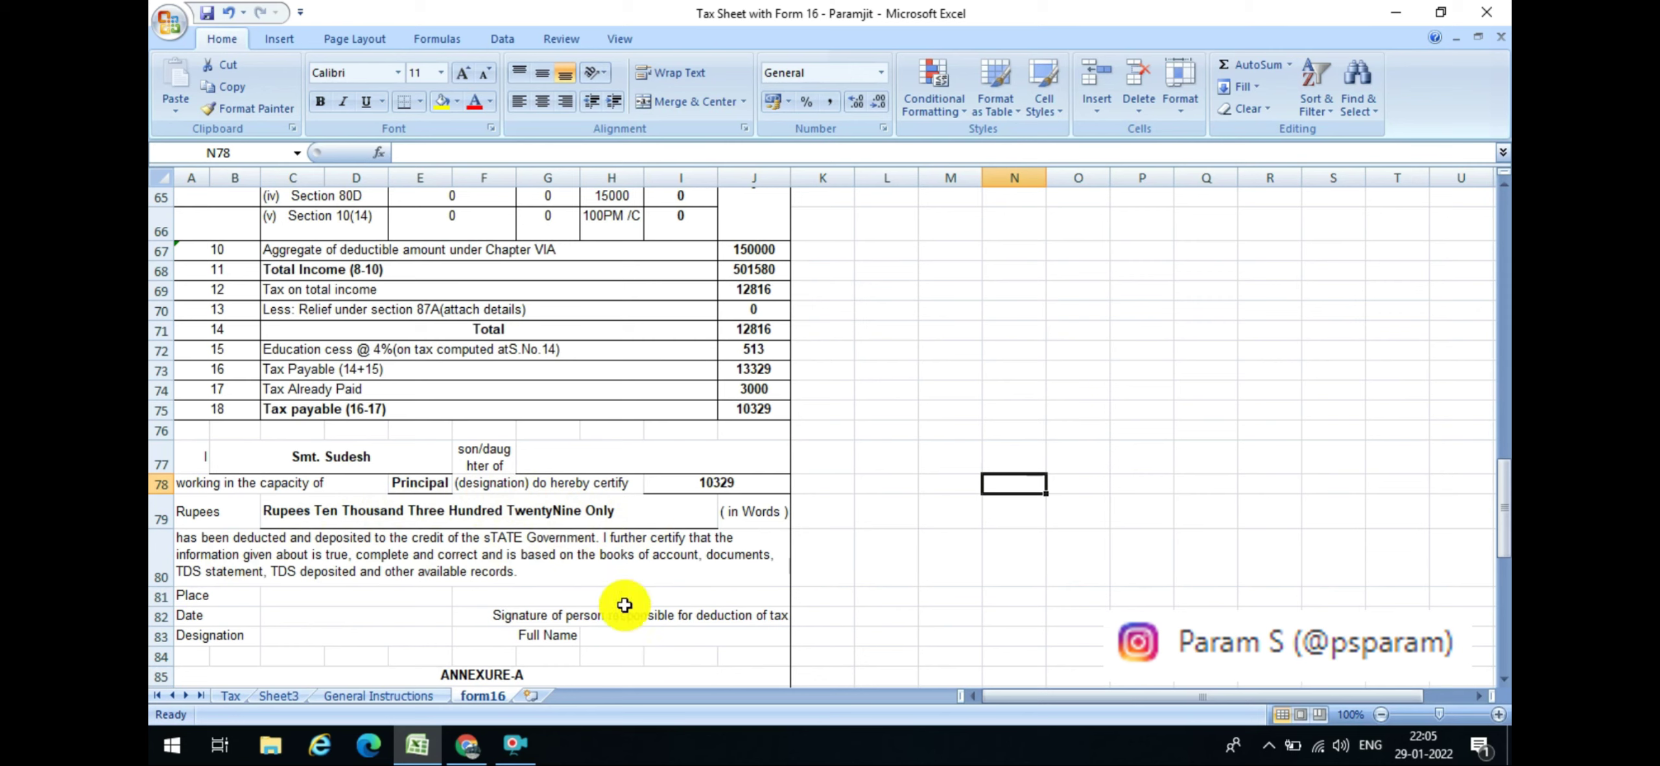
{"action": "mouse_move", "coordinate": [1501, 512]}
{"action": "left_mouse_down"}
{"action": "mouse_move", "coordinate": [1506, 533]}
{"action": "mouse_move", "coordinate": [1431, 250]}
{"action": "left_mouse_up"}
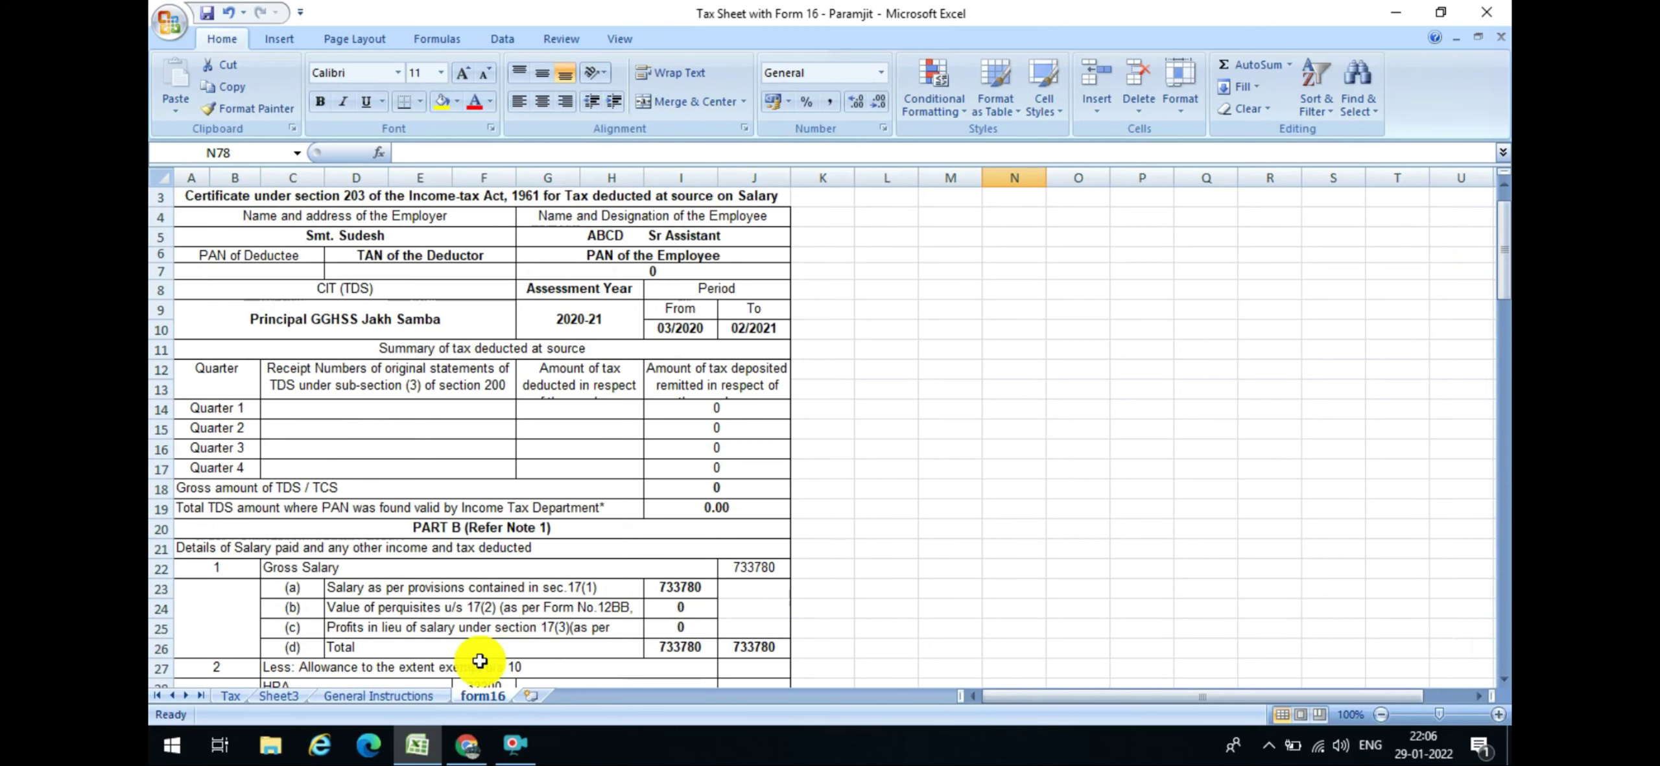
{"action": "left_click", "coordinate": [402, 697]}
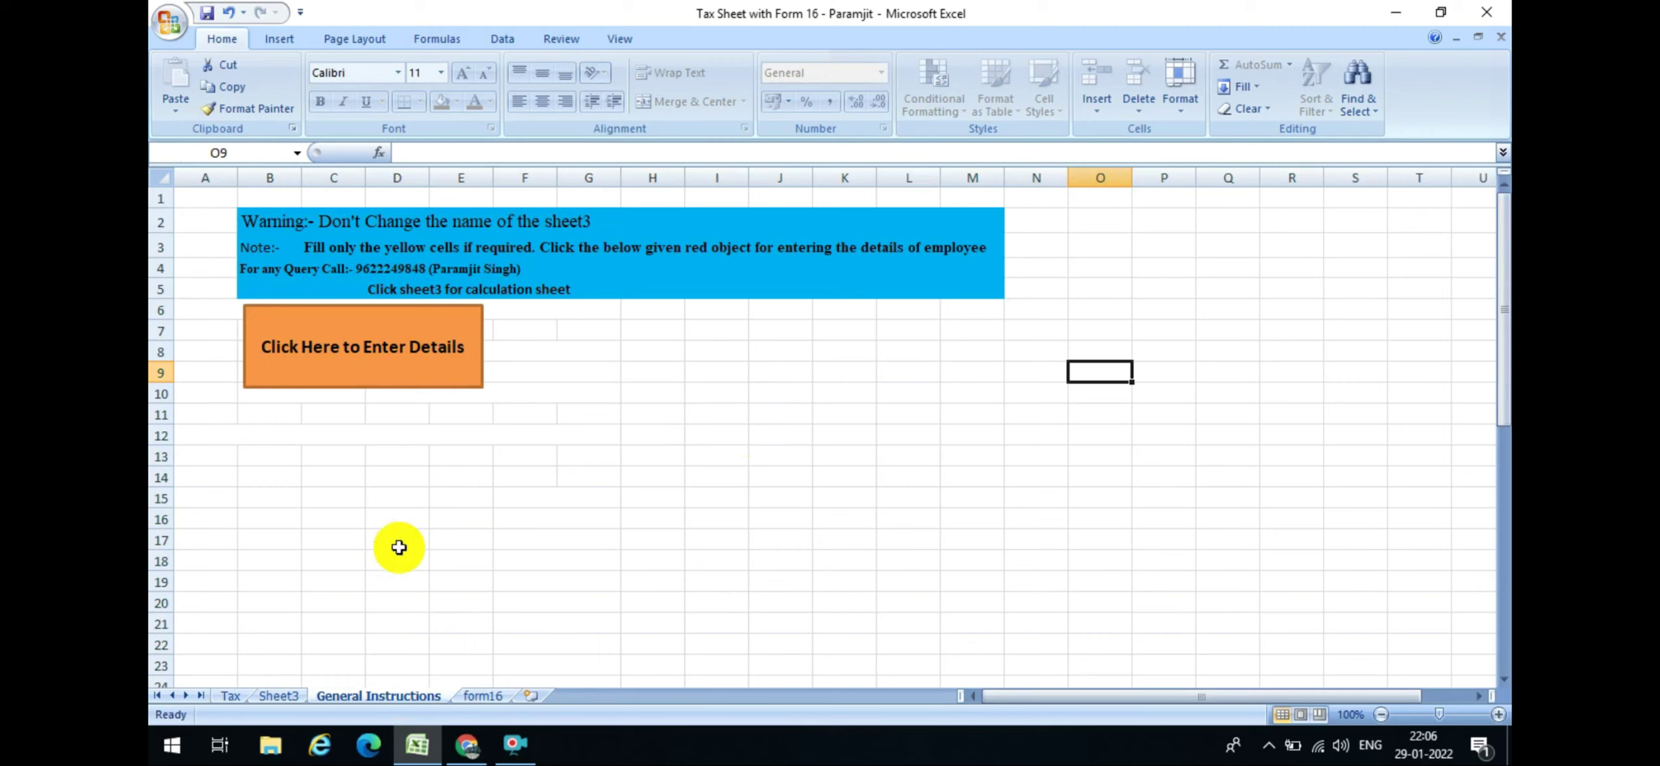
Review Sheet3 and General Instructions, then close Excel without saving the changes
{"action": "left_click", "coordinate": [289, 697]}
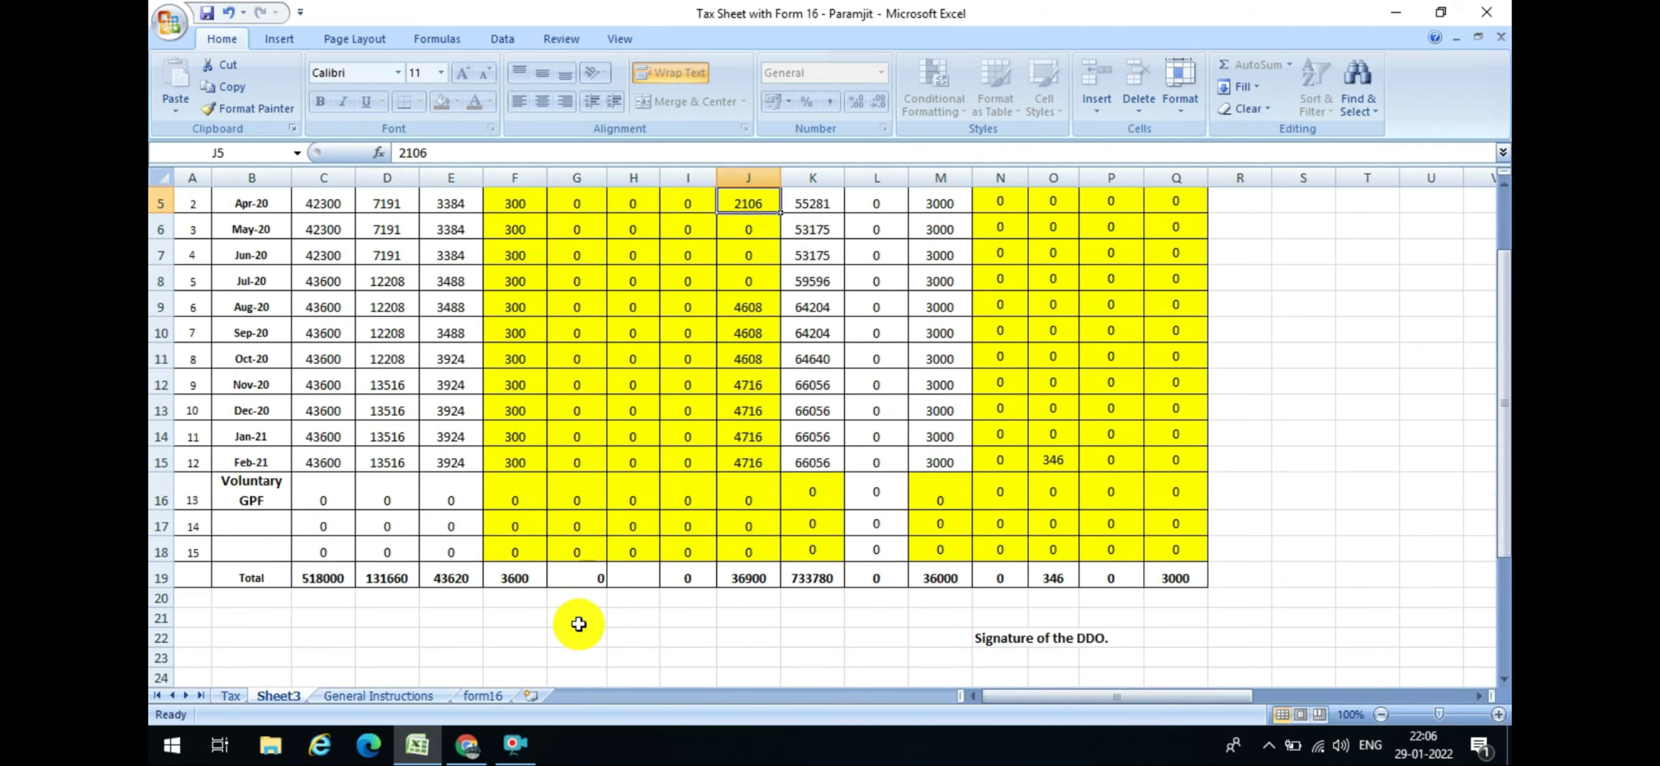
{"action": "left_click", "coordinate": [373, 697]}
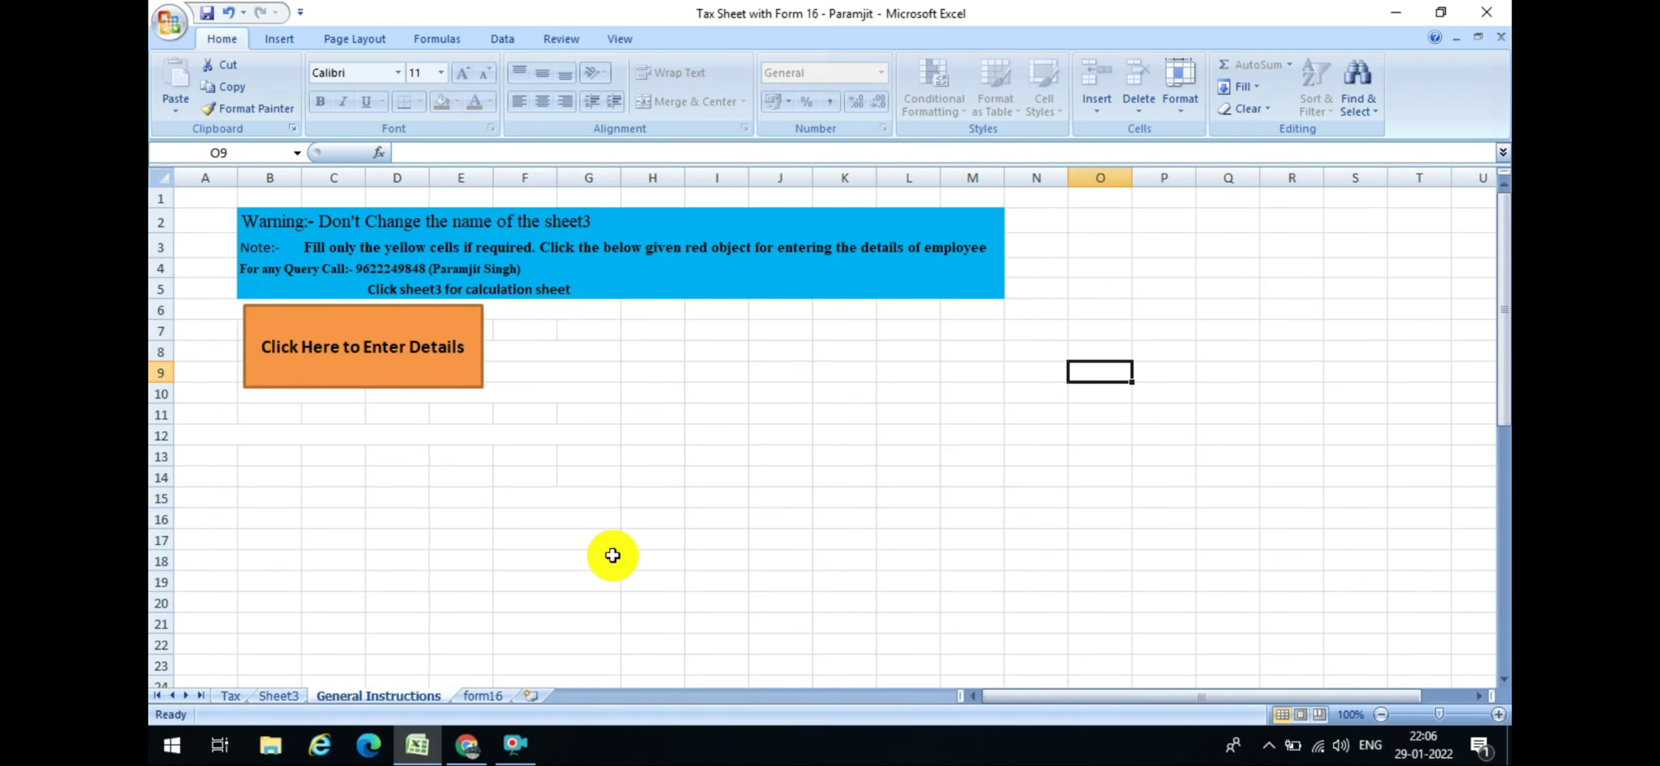
{"action": "left_click", "coordinate": [290, 696]}
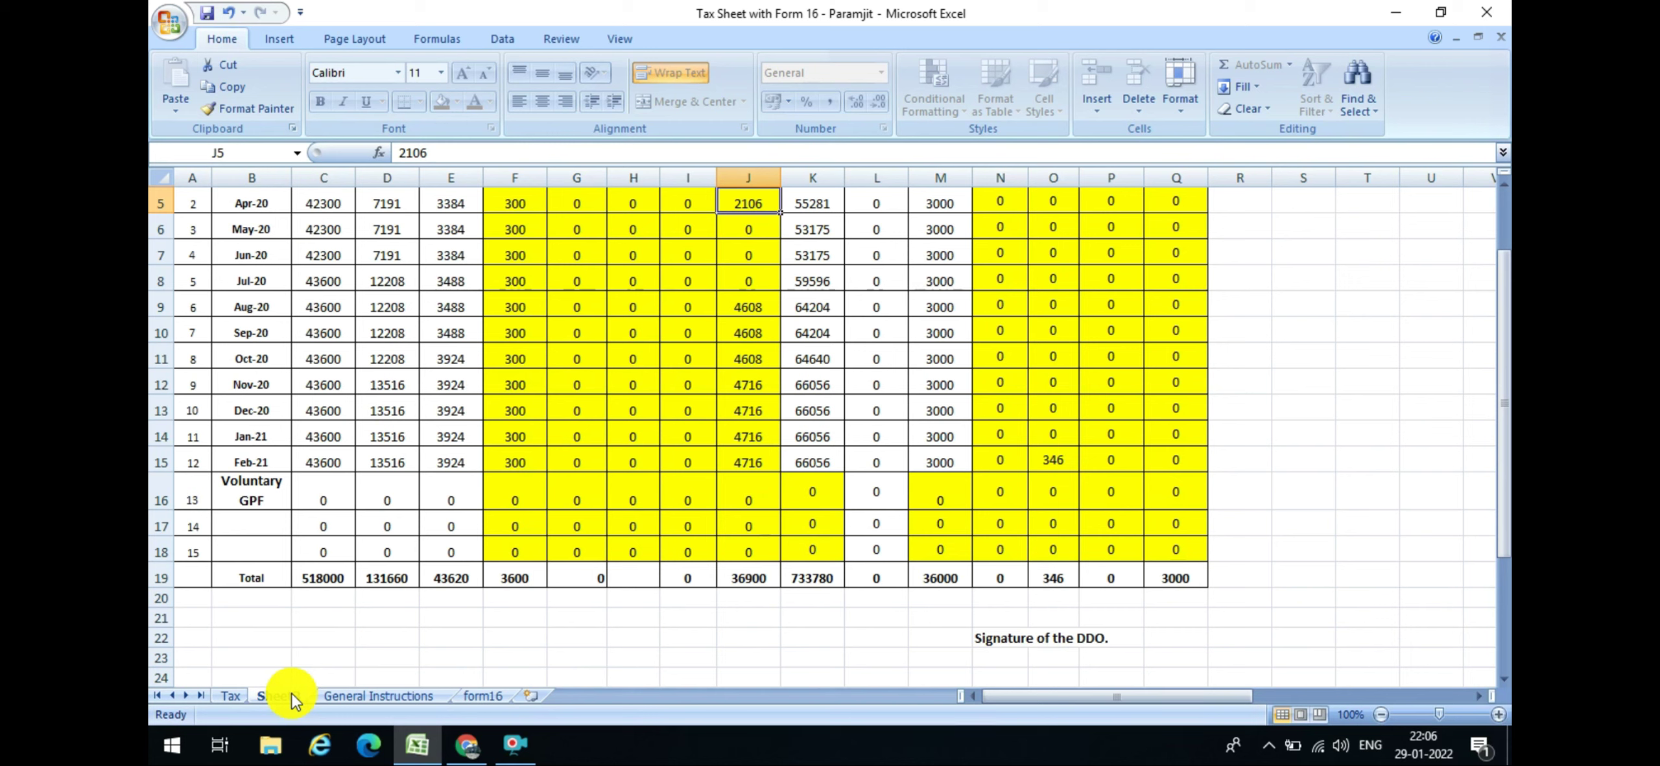
{"action": "left_click", "coordinate": [1487, 14]}
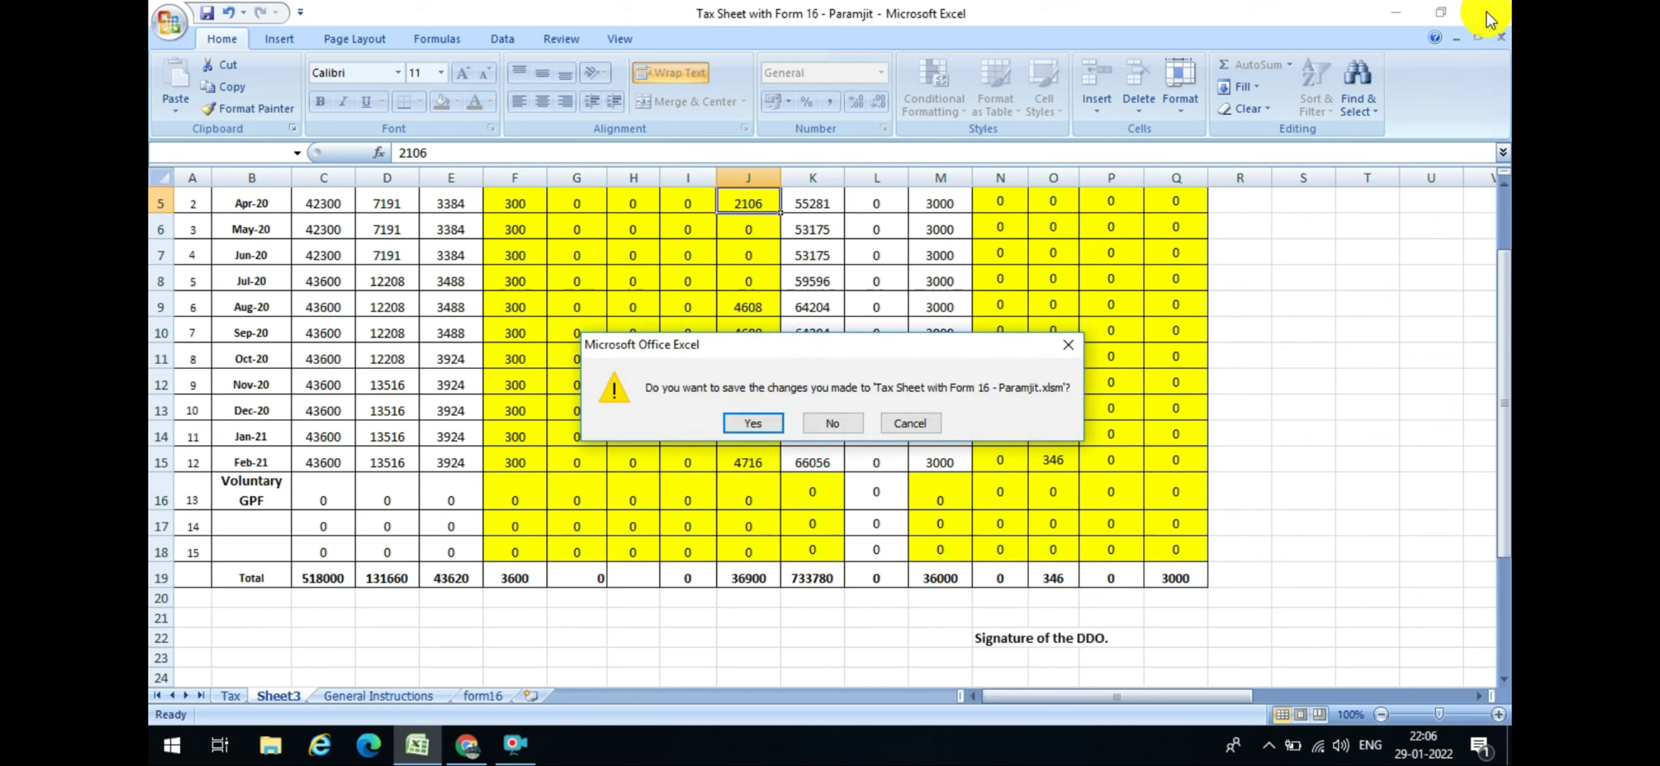
{"action": "left_click", "coordinate": [839, 426]}
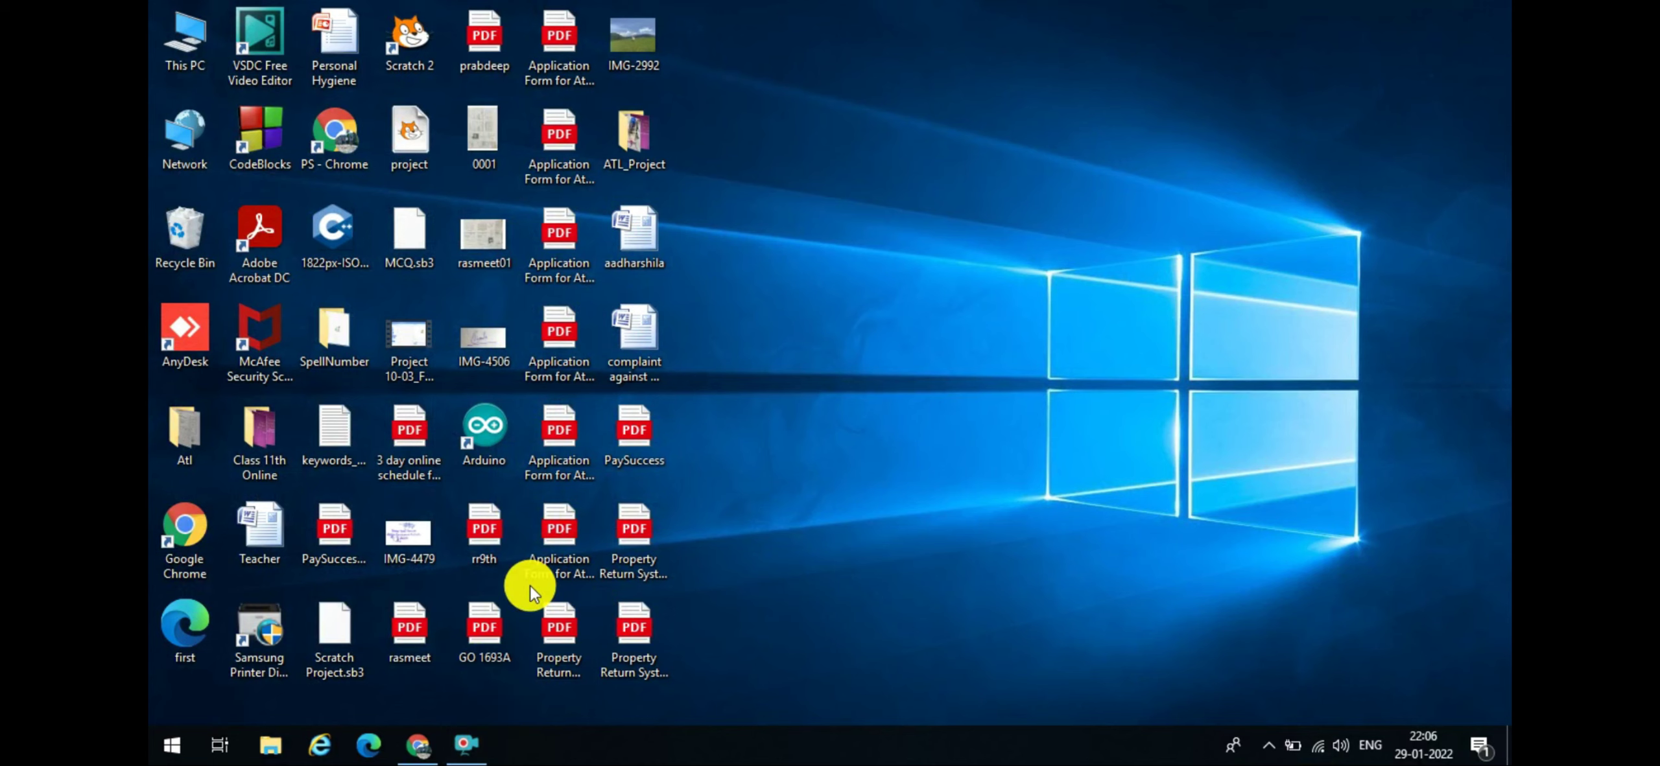
Launch Excel 2007 from Start search and reopen the Tax Sheet with Form 16 workbook from Recent Documents
{"action": "key", "text": "super"}
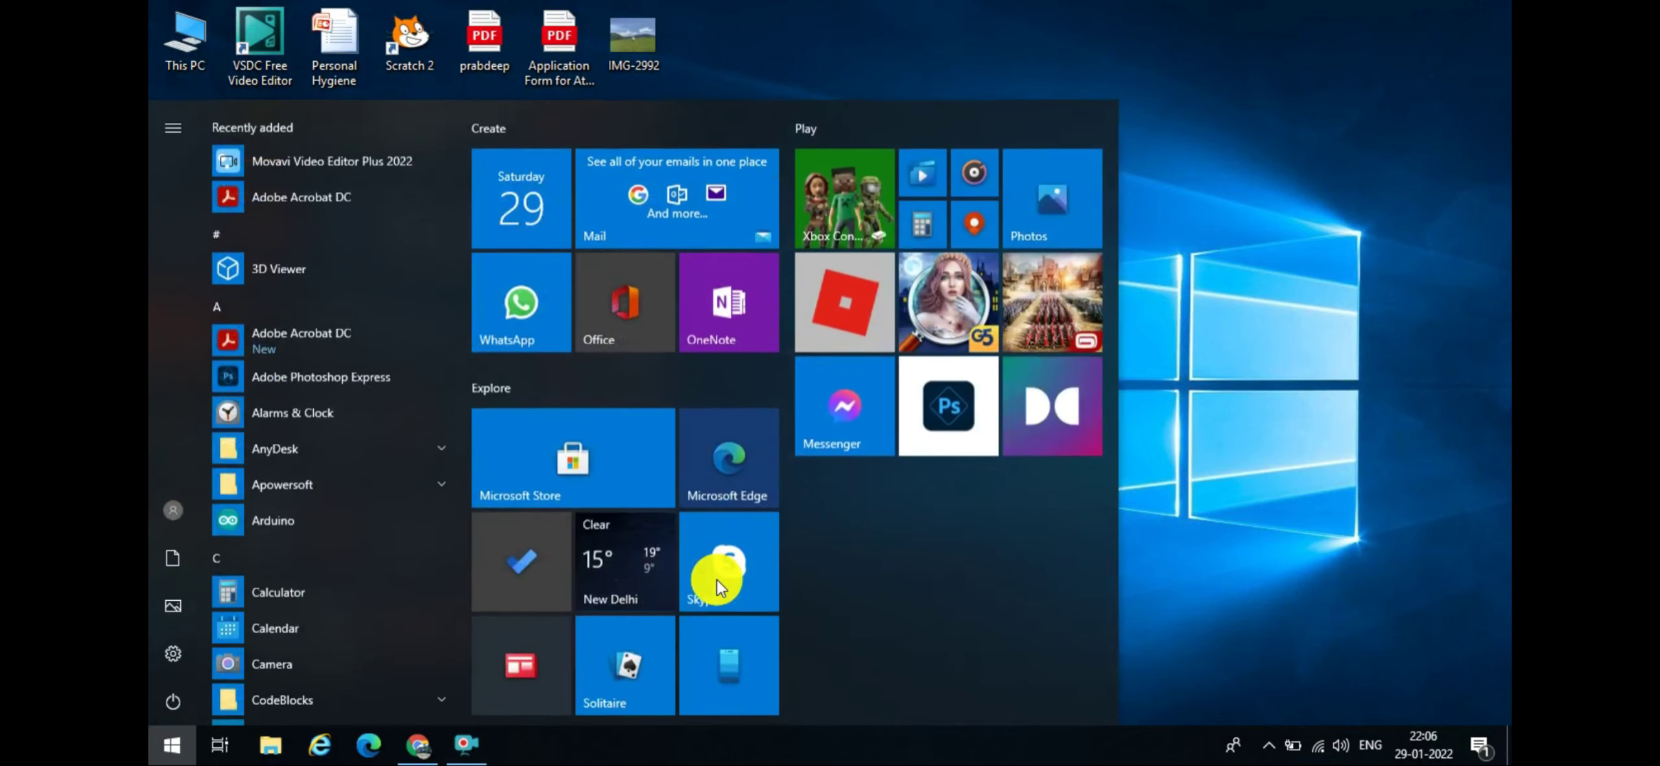
{"action": "type", "text": "e"}
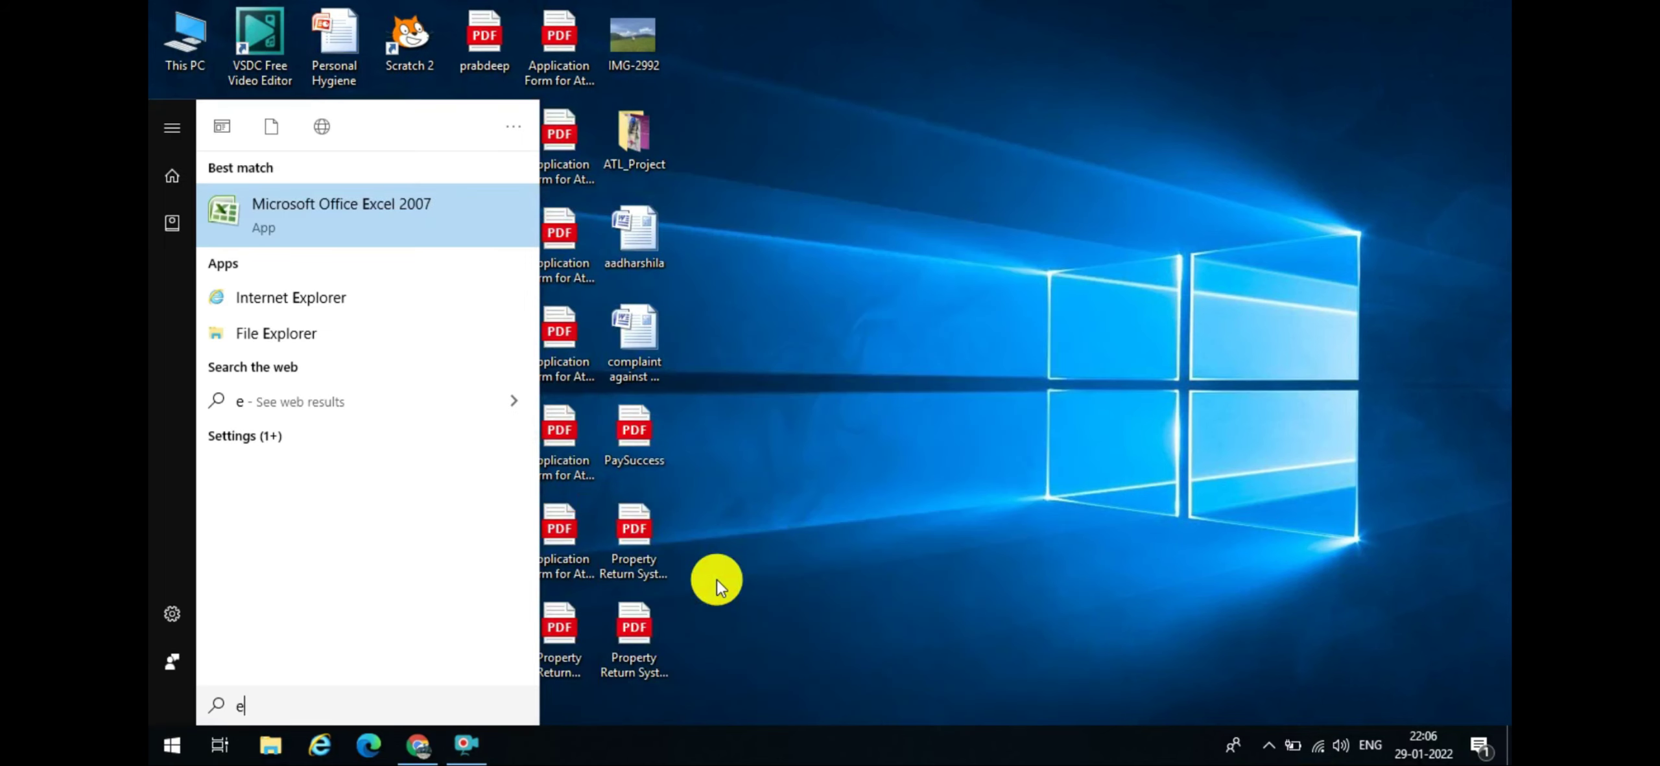
{"action": "type", "text": "xcel"}
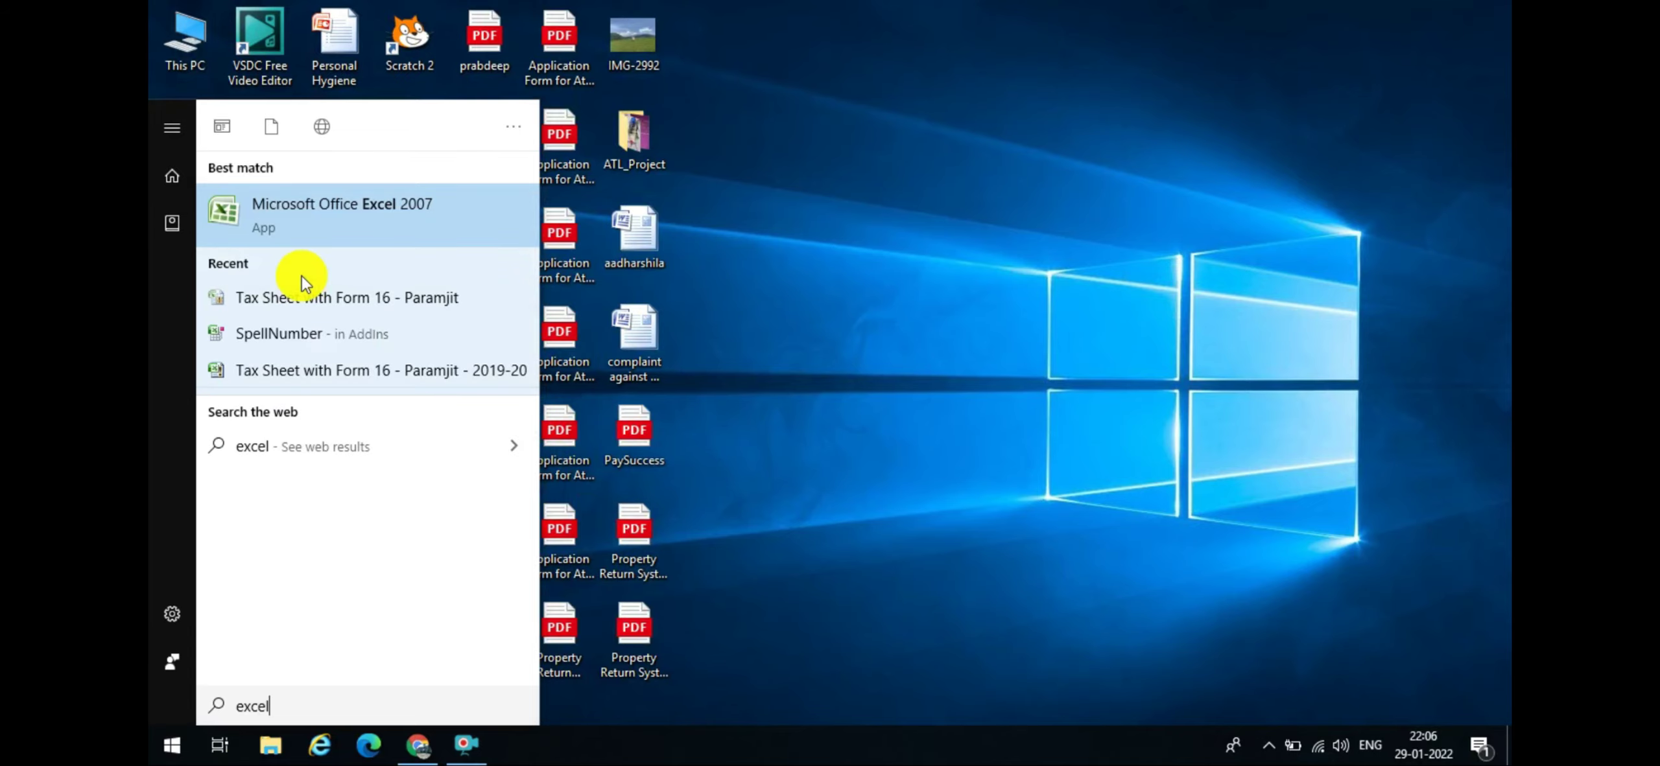
{"action": "left_click", "coordinate": [350, 221]}
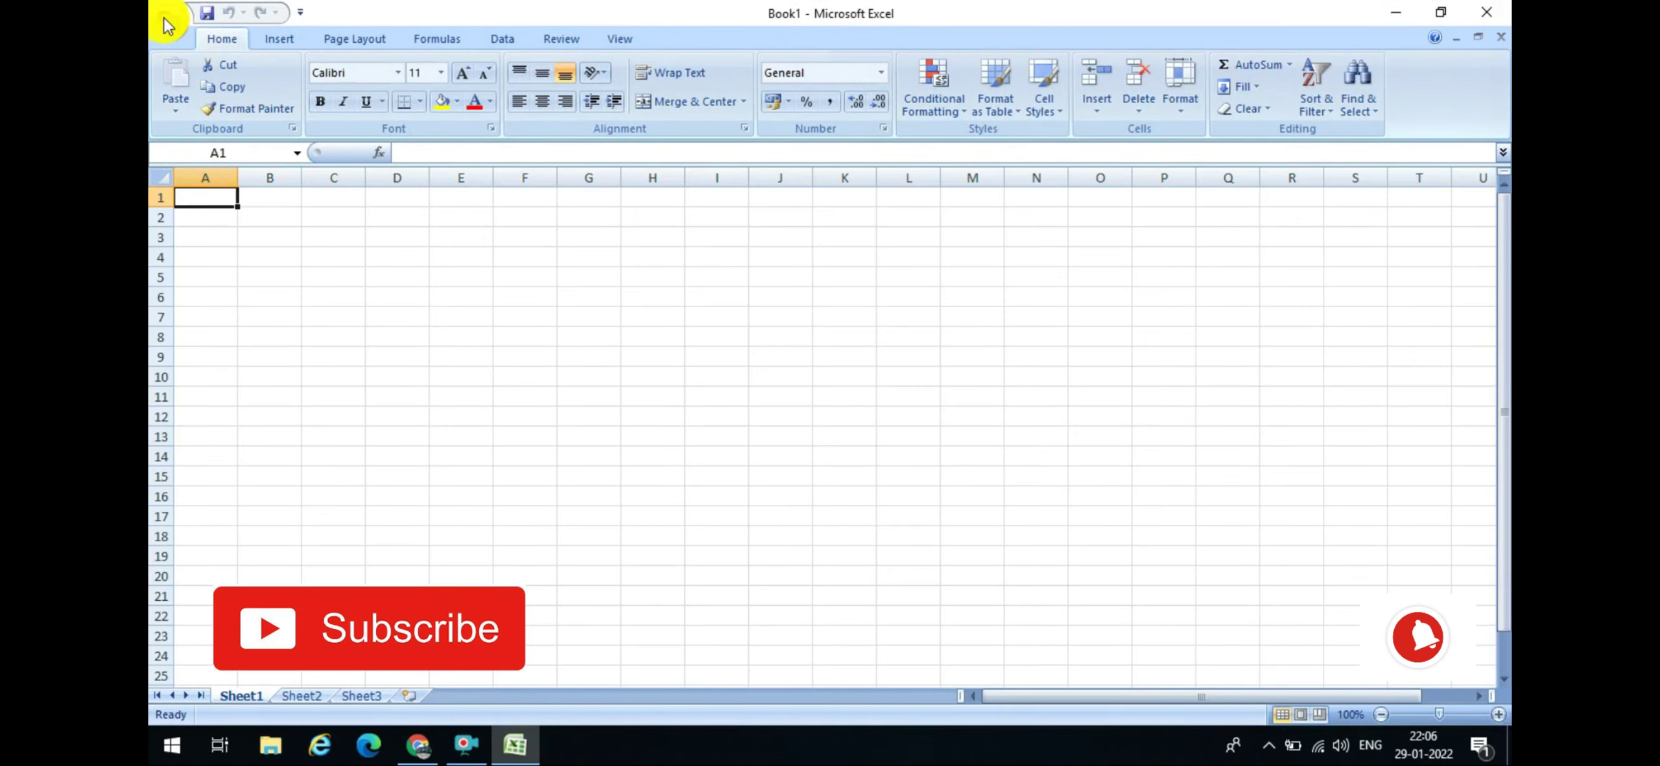
{"action": "left_click", "coordinate": [169, 23]}
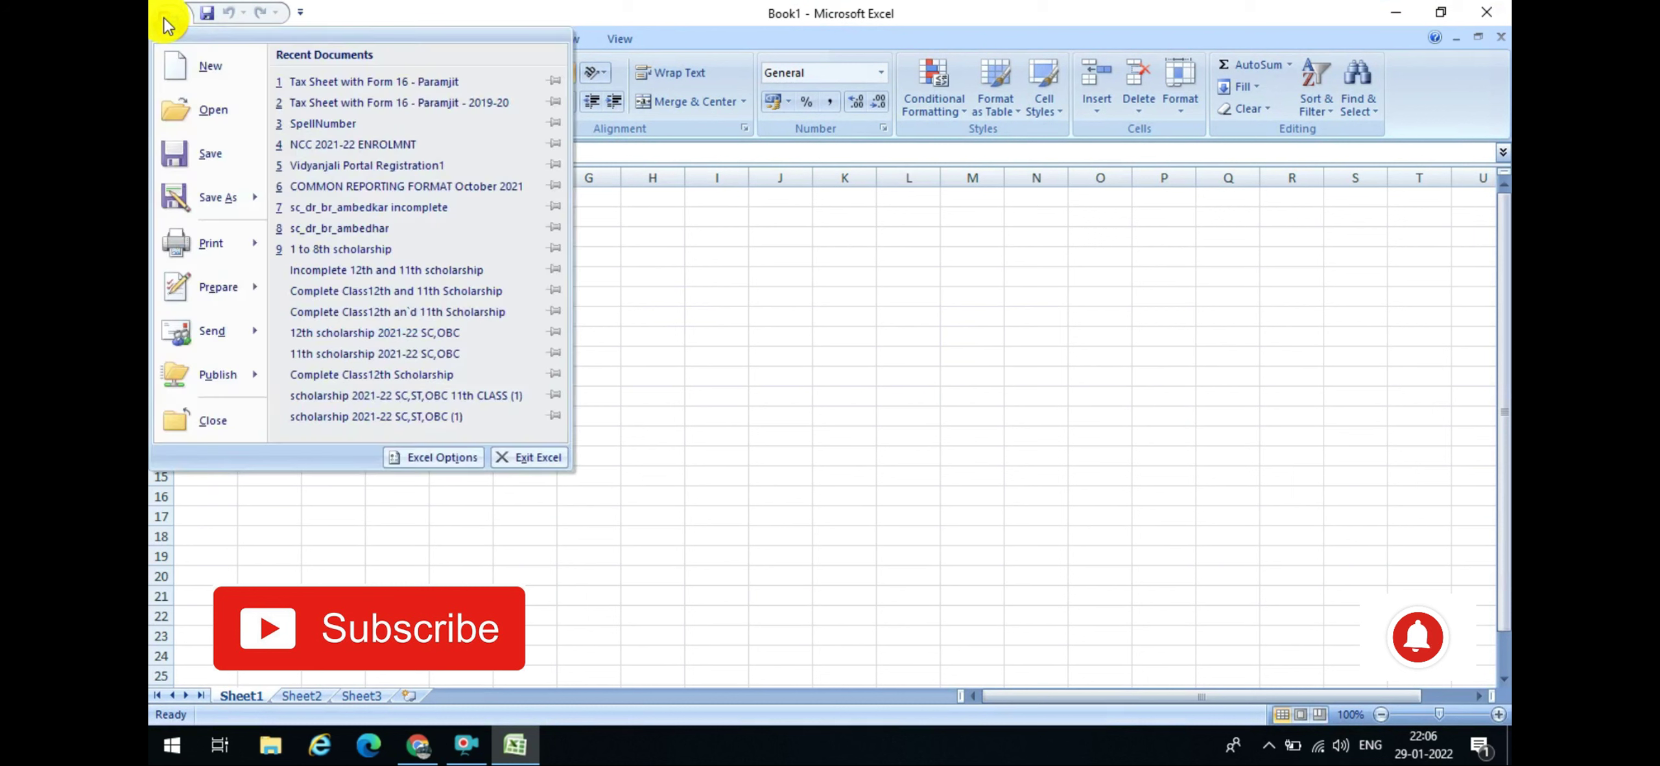
{"action": "left_click", "coordinate": [415, 81]}
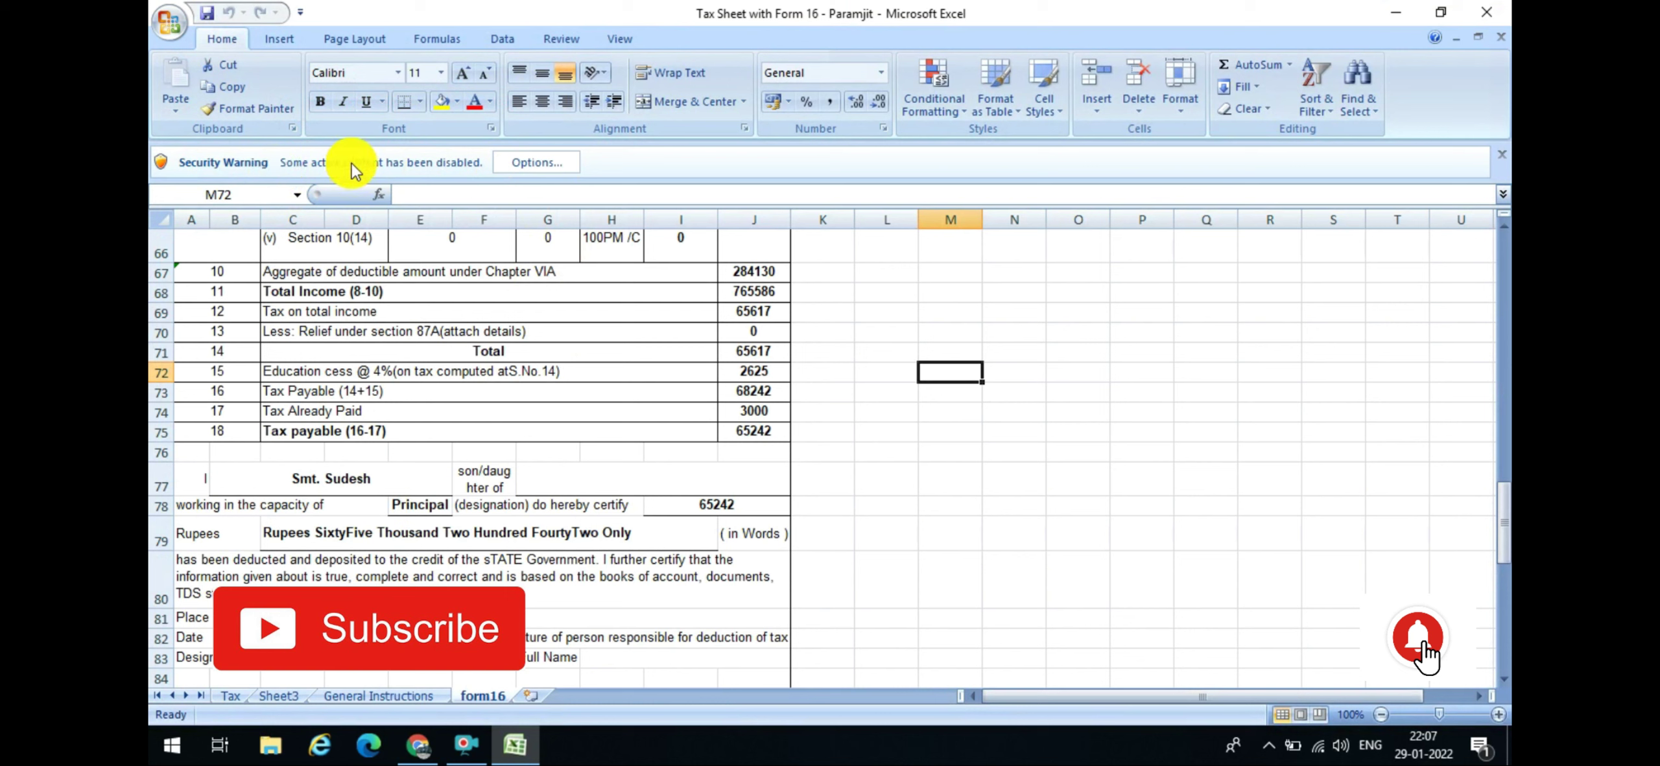
Enable this content via the Security Warning options, then view Sheet3's monthly pay table totalling 841200
{"action": "left_click", "coordinate": [542, 170]}
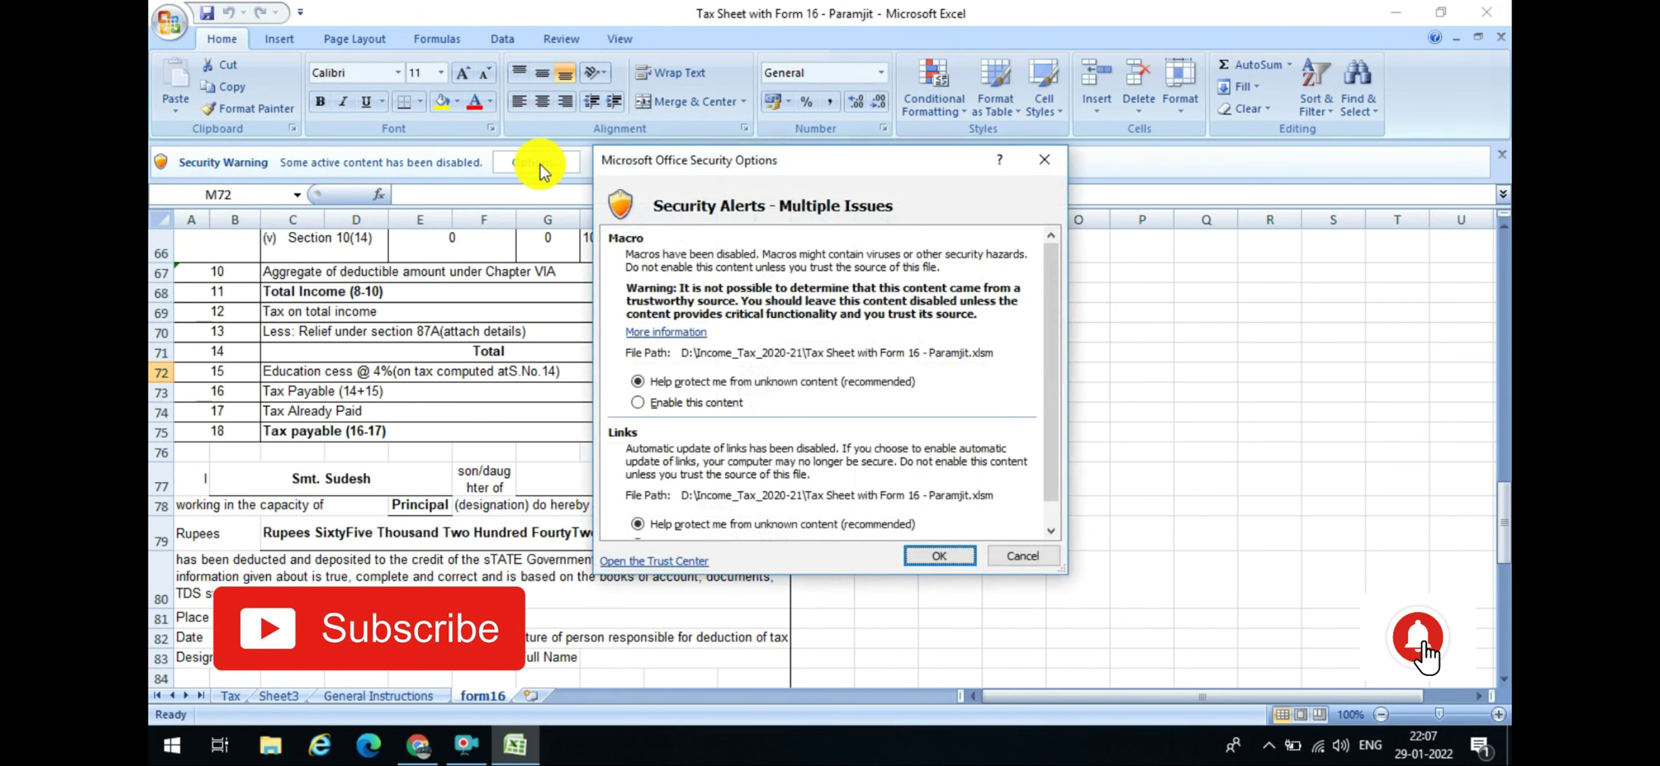
{"action": "left_click", "coordinate": [672, 404]}
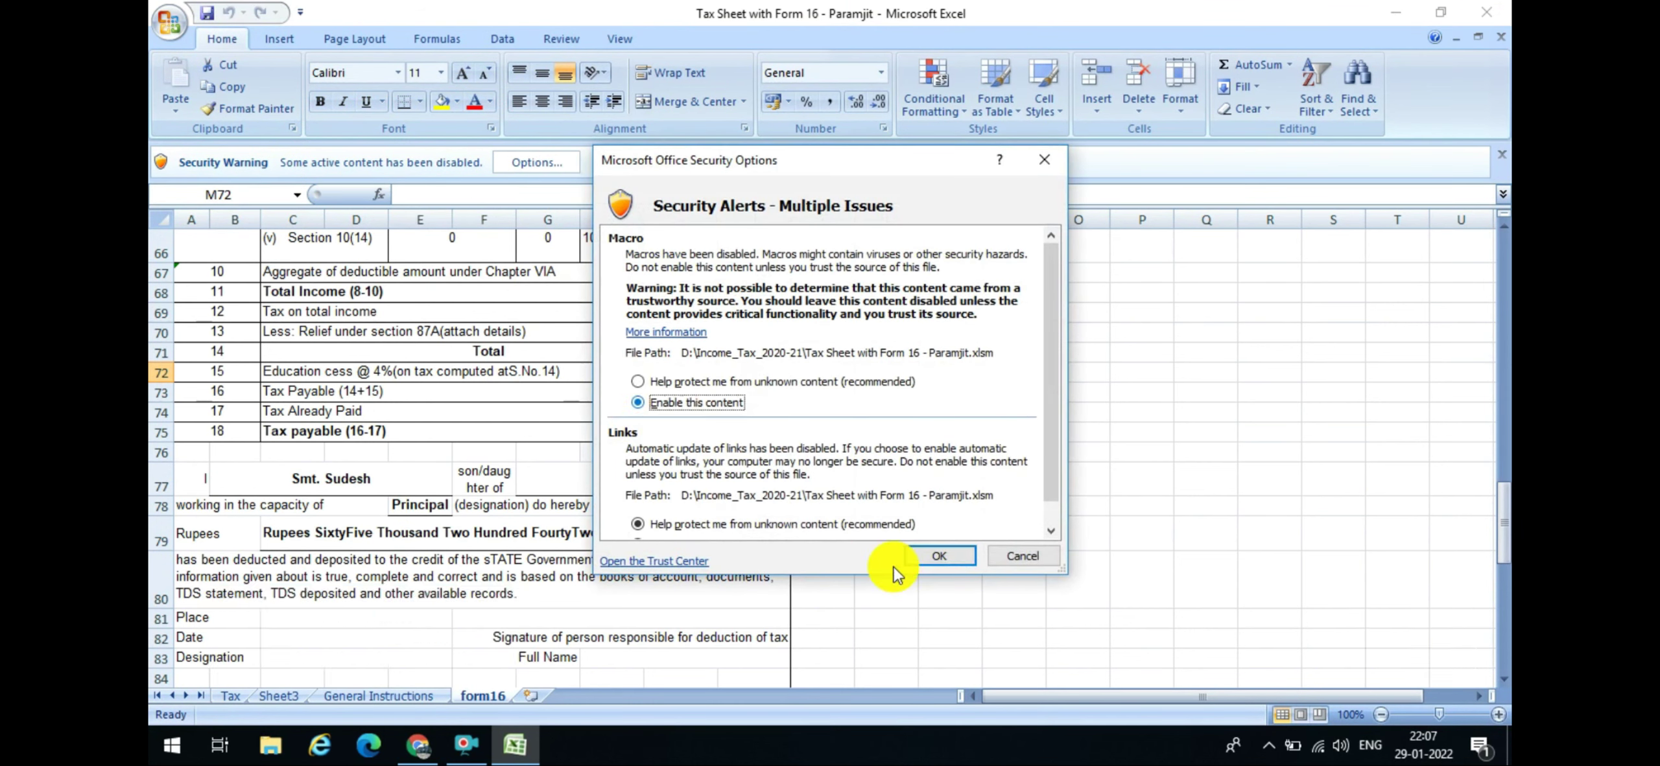
{"action": "left_click", "coordinate": [947, 558]}
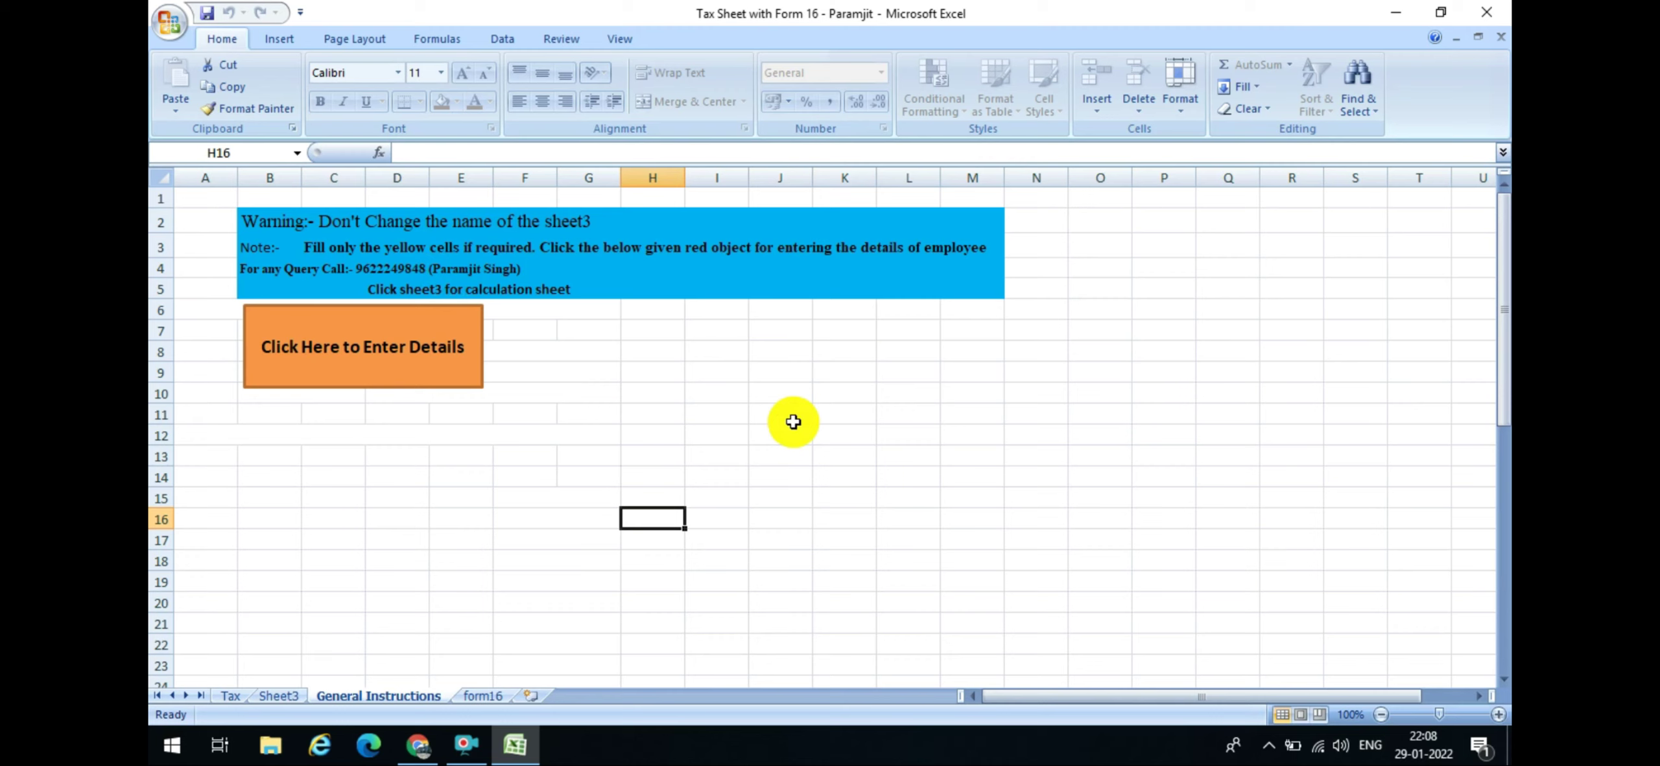
{"action": "left_click", "coordinate": [272, 697]}
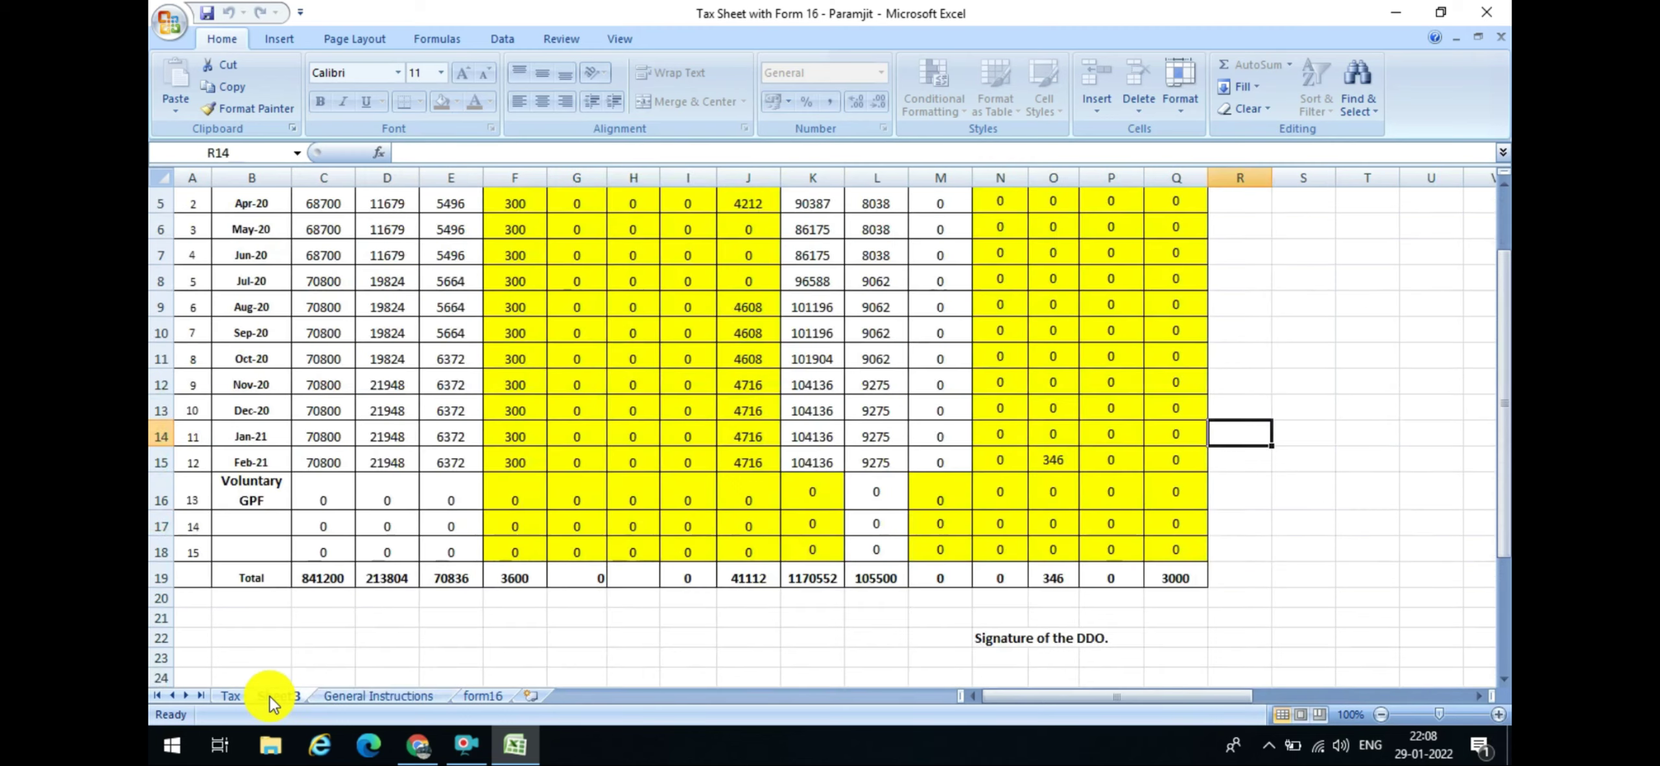